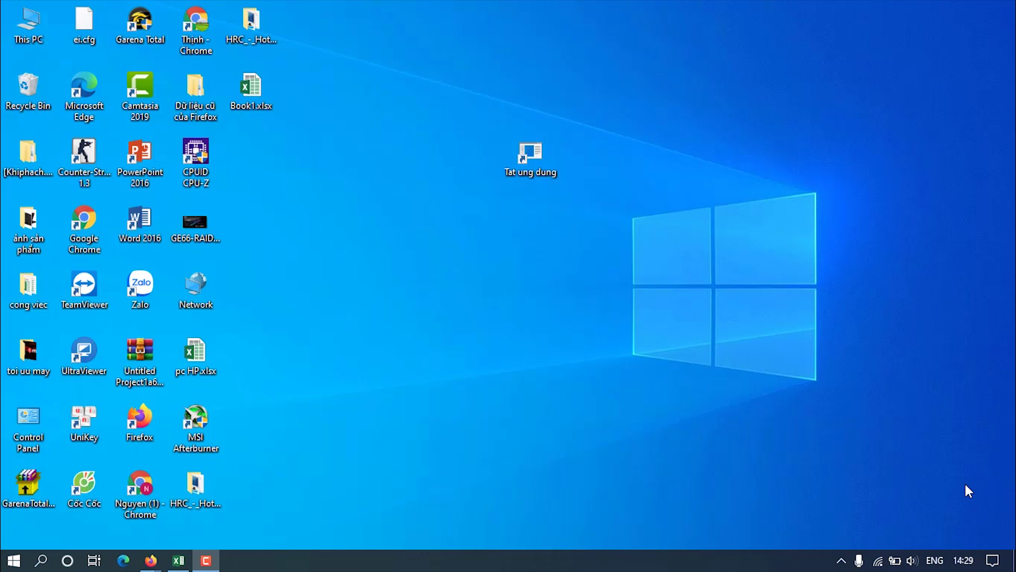
Move the Tat ung dung shortcut directly below Book1.xlsx on the desktop.
{"action": "left_click_drag", "start_coordinate": [531, 152], "coordinate": [247, 154]}
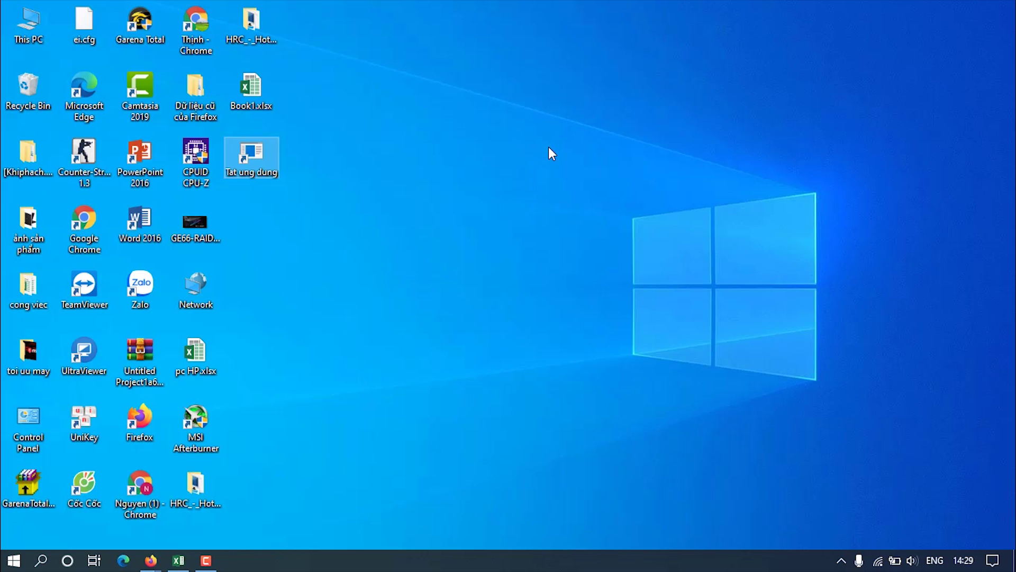
Set the graphics panel fit option to Scale Full Screen from the desktop.
{"action": "right_click", "coordinate": [530, 141]}
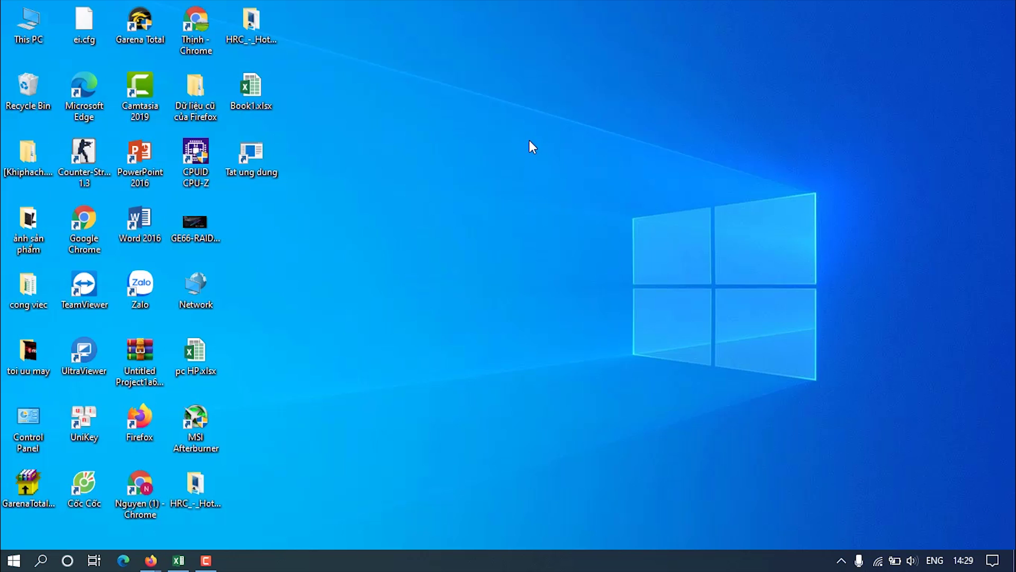
{"action": "mouse_move", "coordinate": [674, 283]}
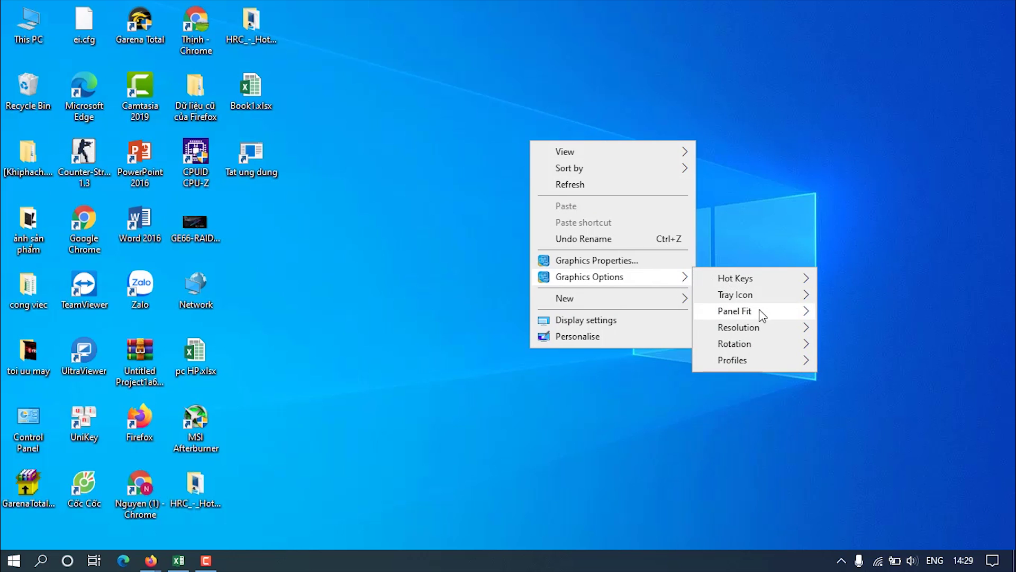
{"action": "mouse_move", "coordinate": [762, 315]}
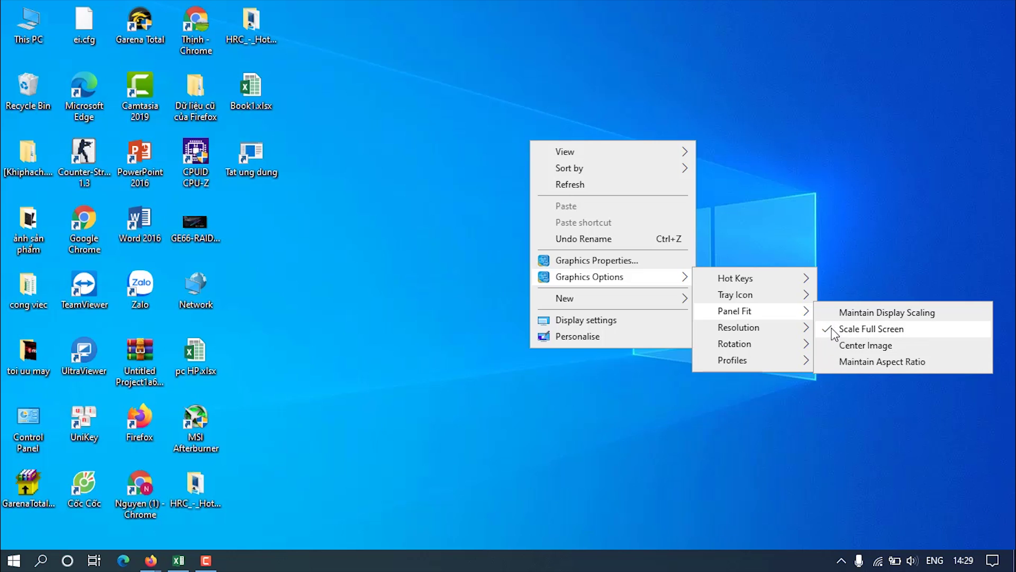
{"action": "left_click", "coordinate": [837, 314]}
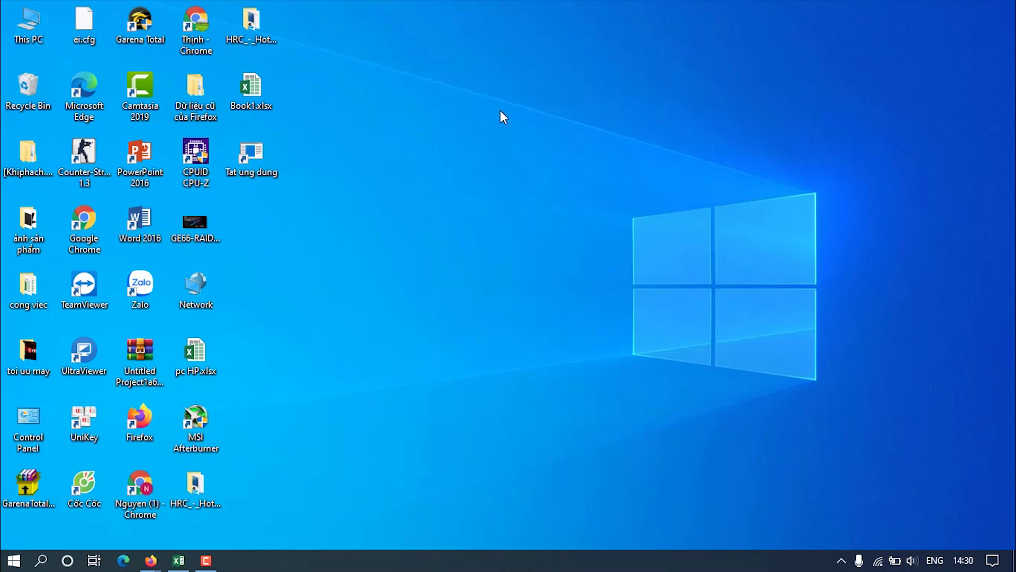
Check the Windows display settings for scale, resolution and orientation, and close them.
{"action": "right_click", "coordinate": [578, 141]}
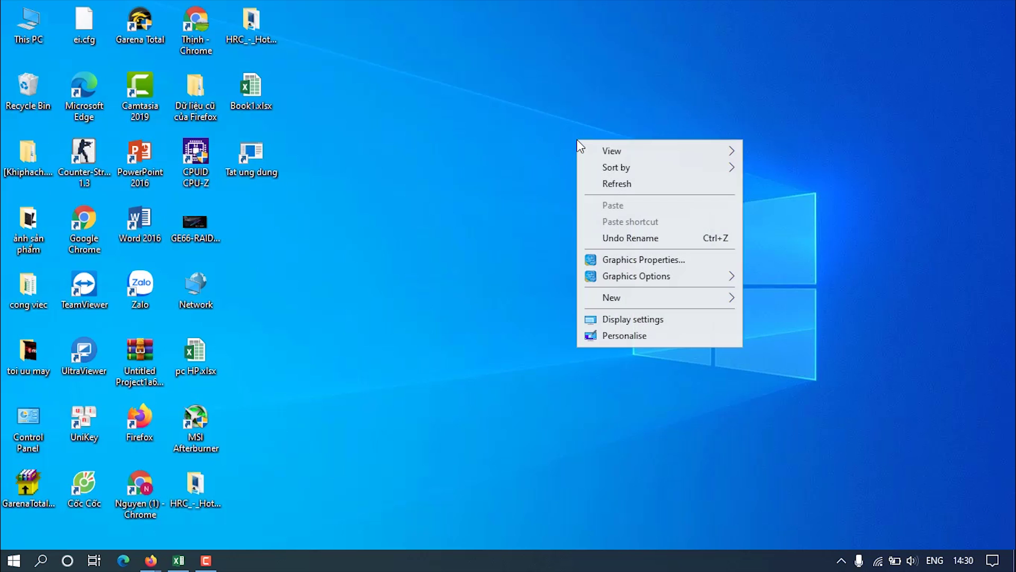
{"action": "left_click", "coordinate": [647, 319]}
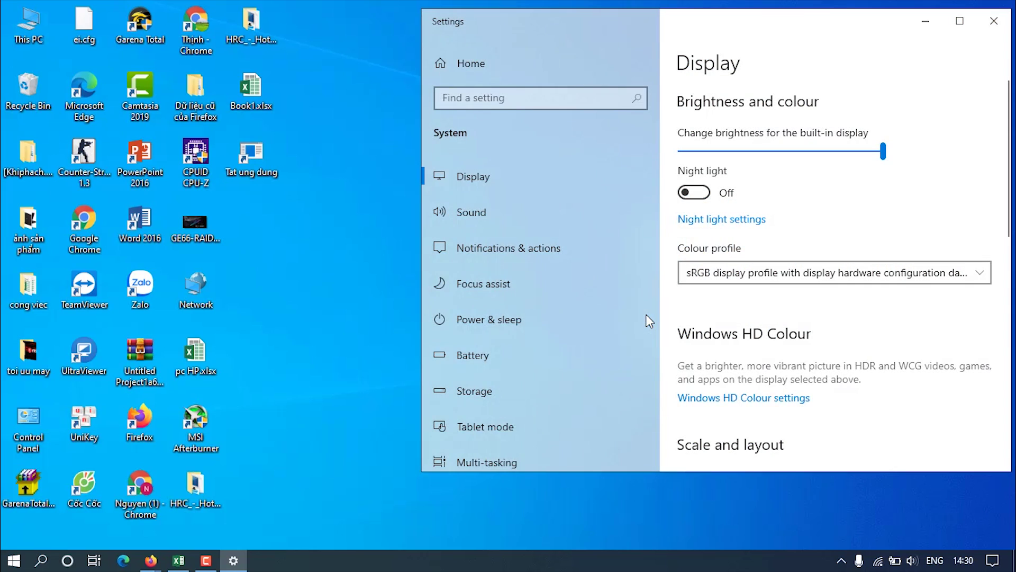
{"action": "scroll", "coordinate": [792, 337], "scroll_direction": "down", "scroll_amount": 5}
{"action": "scroll", "coordinate": [793, 338], "scroll_direction": "down", "scroll_amount": 2}
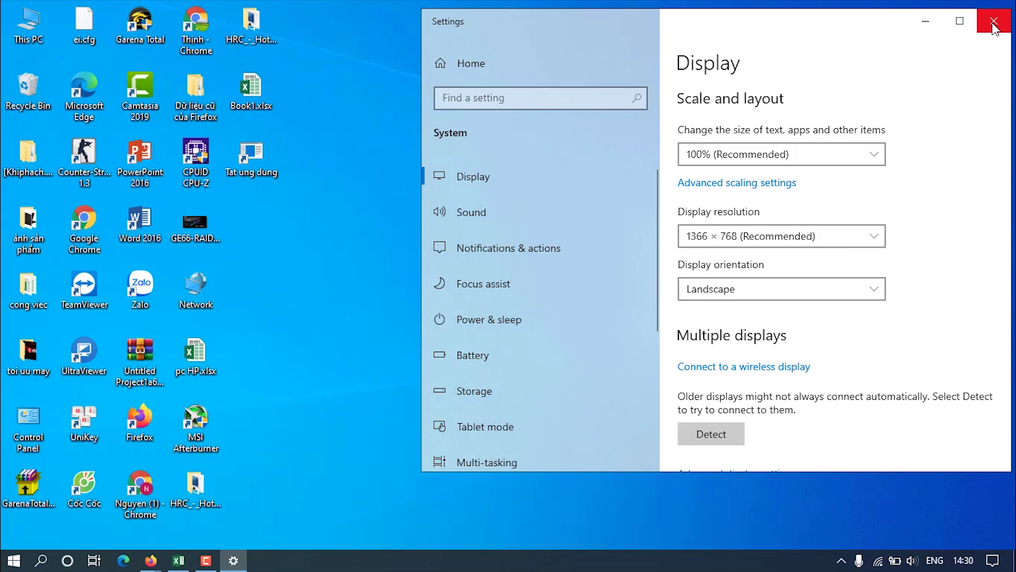
{"action": "left_click", "coordinate": [994, 24]}
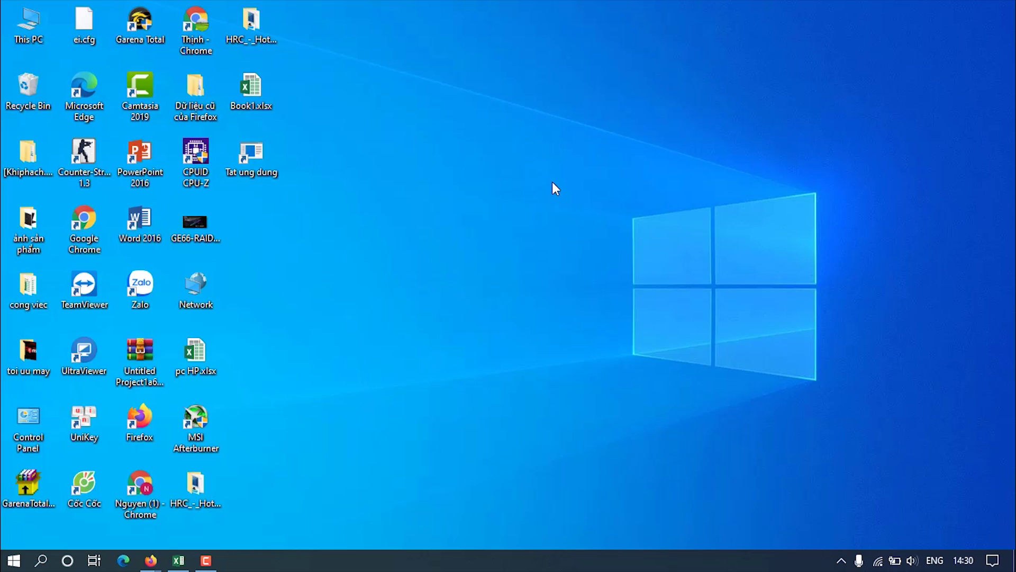
Review the built-in display's general settings, including resolution and scaling, in the Intel HD Graphics Control Panel and close it.
{"action": "right_click", "coordinate": [481, 106]}
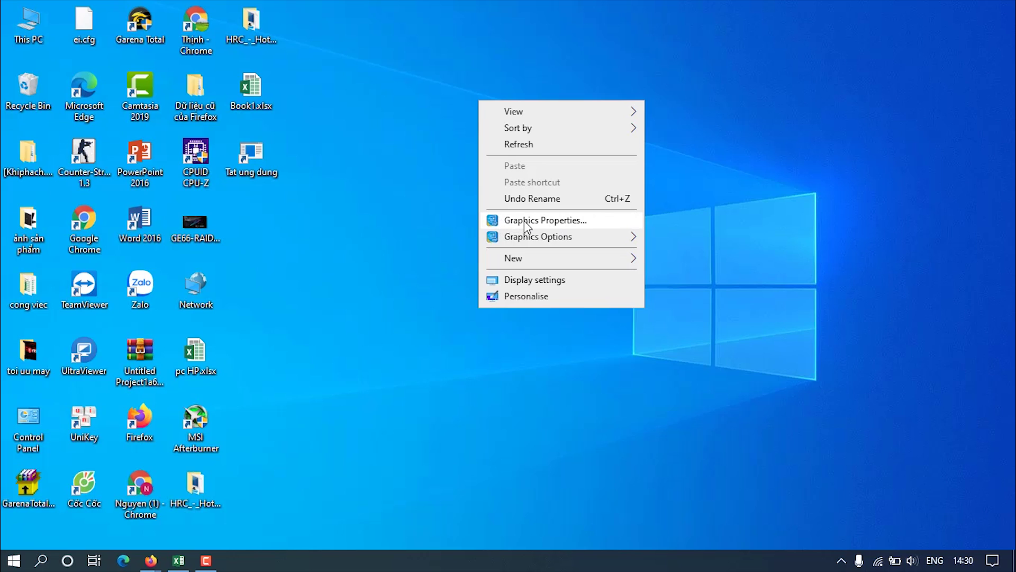
{"action": "left_click", "coordinate": [574, 221]}
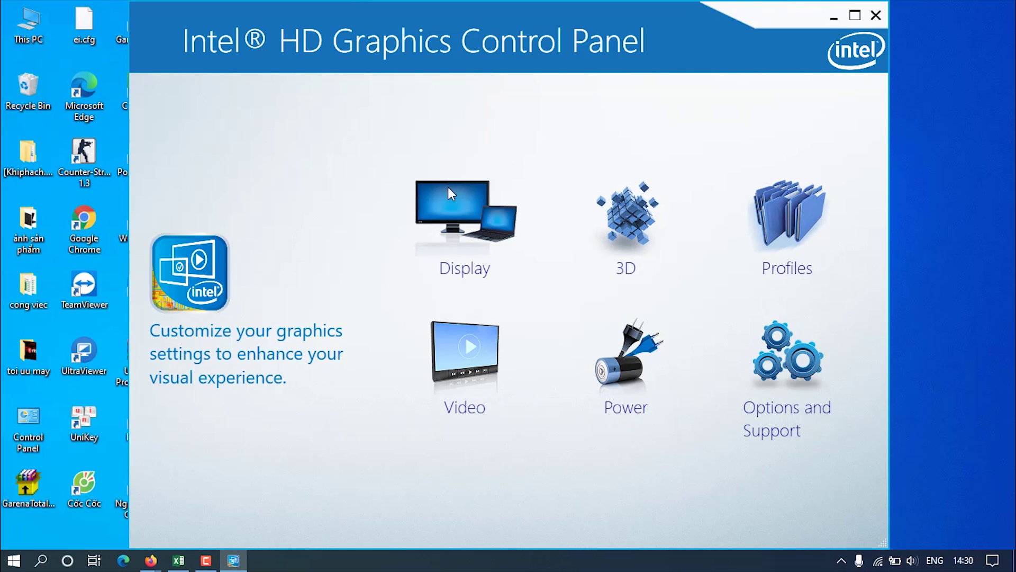
{"action": "left_click", "coordinate": [473, 276]}
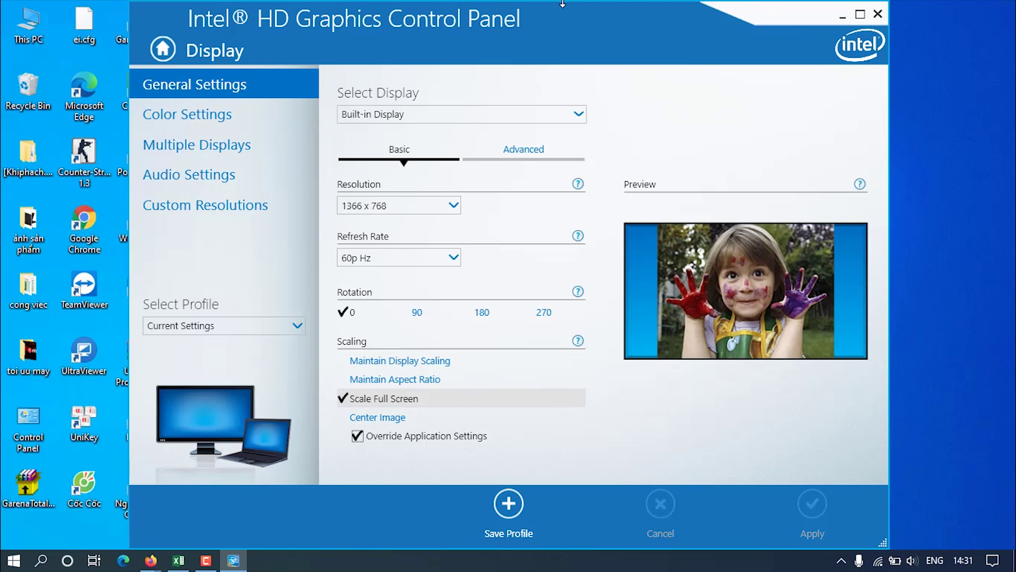
{"action": "left_click", "coordinate": [877, 14]}
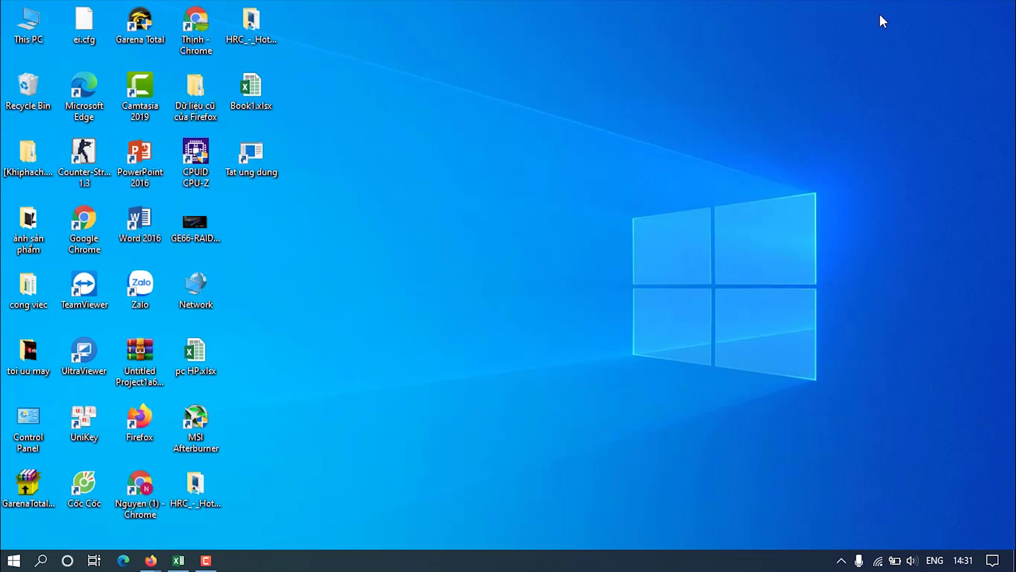
{"action": "right_click", "coordinate": [547, 133]}
{"action": "left_click", "coordinate": [602, 177]}
{"action": "key", "text": "super"}
{"action": "key", "text": "super"}
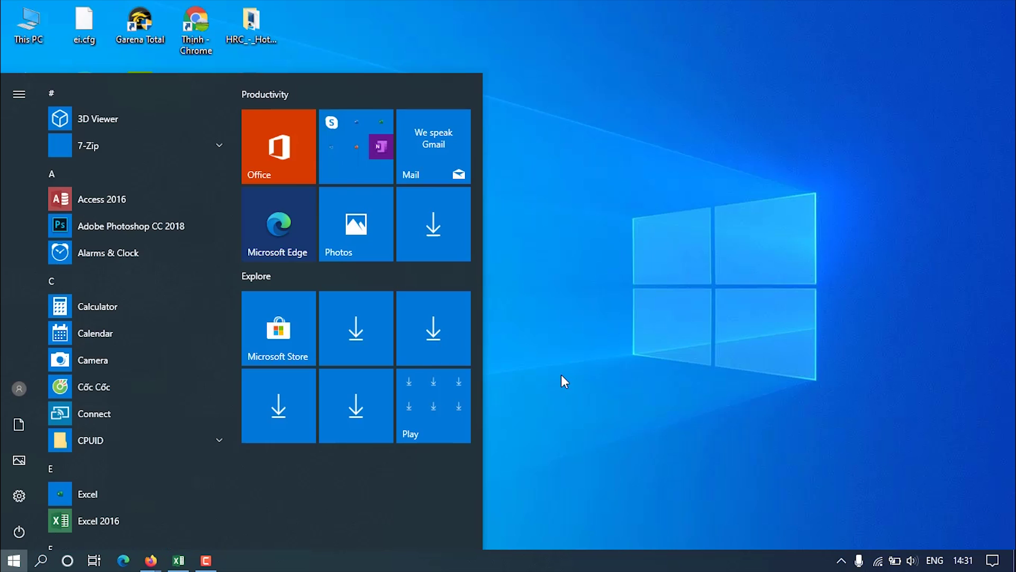
Launch the Registry Editor with the Run command regedit.
{"action": "key", "text": "super+r"}
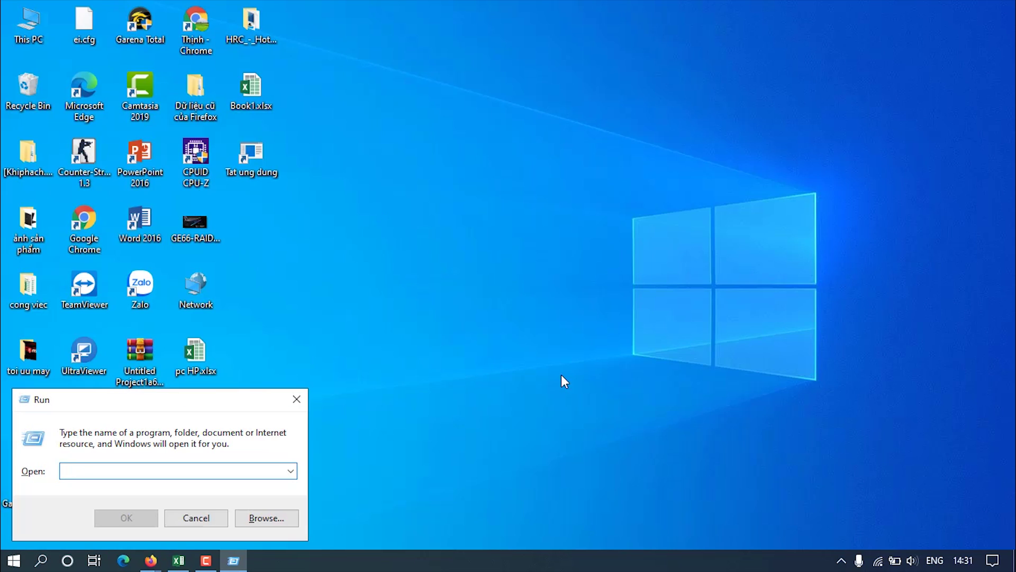
{"action": "type", "text": "reg"}
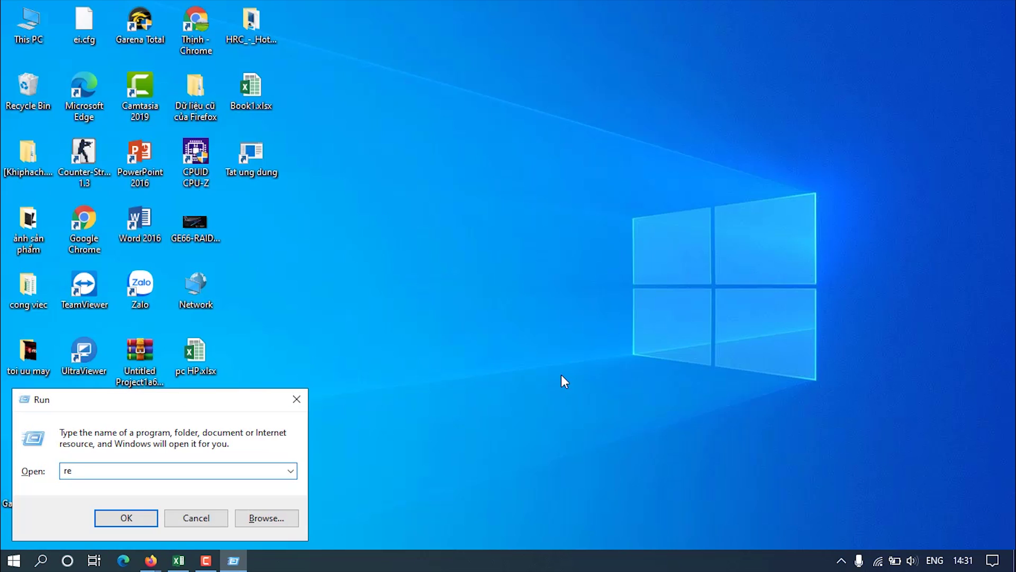
{"action": "type", "text": "edit"}
{"action": "key", "text": "Return"}
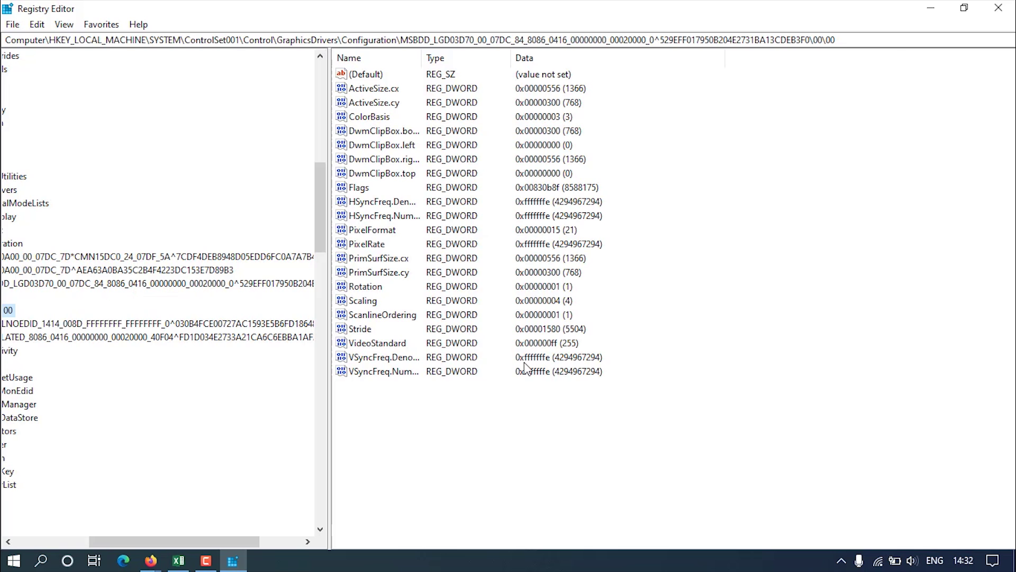
Collapse the SYSTEM and HKEY_LOCAL_MACHINE branches so the registry tree shows only its root keys.
{"action": "left_click_drag", "start_coordinate": [158, 540], "coordinate": [84, 535]}
{"action": "scroll", "coordinate": [64, 211], "scroll_direction": "up", "scroll_amount": 14}
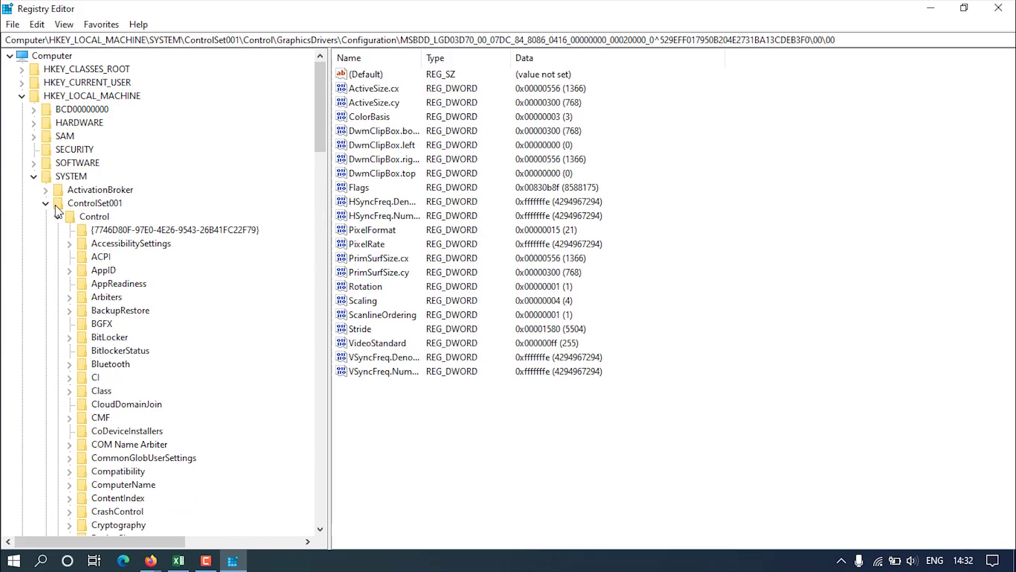
{"action": "left_click", "coordinate": [33, 176]}
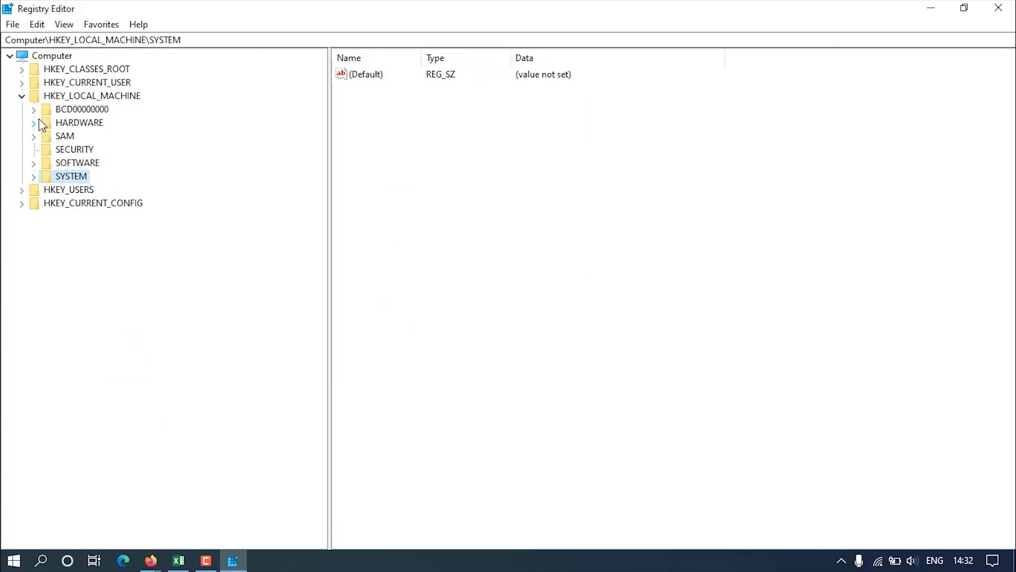
{"action": "left_click", "coordinate": [22, 96]}
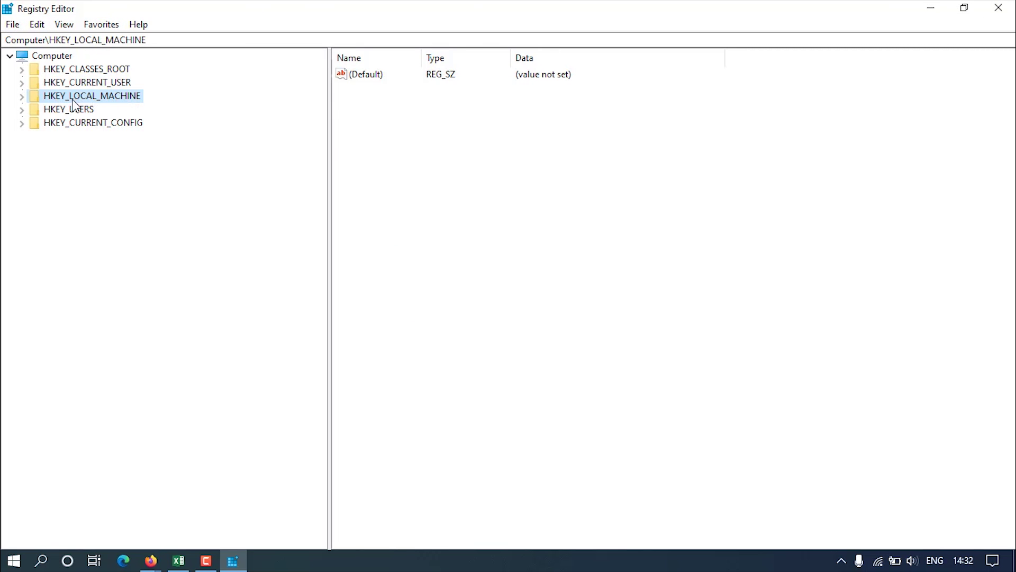
Expand the registry path HKEY_LOCAL_MACHINE\SYSTEM\ControlSet001\Control.
{"action": "left_click", "coordinate": [22, 97]}
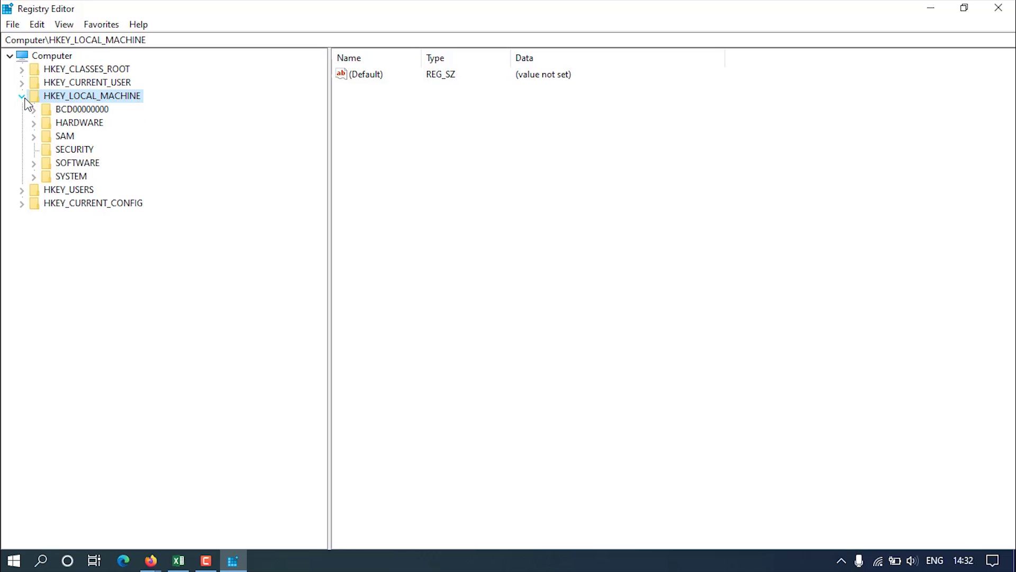
{"action": "left_click", "coordinate": [34, 176]}
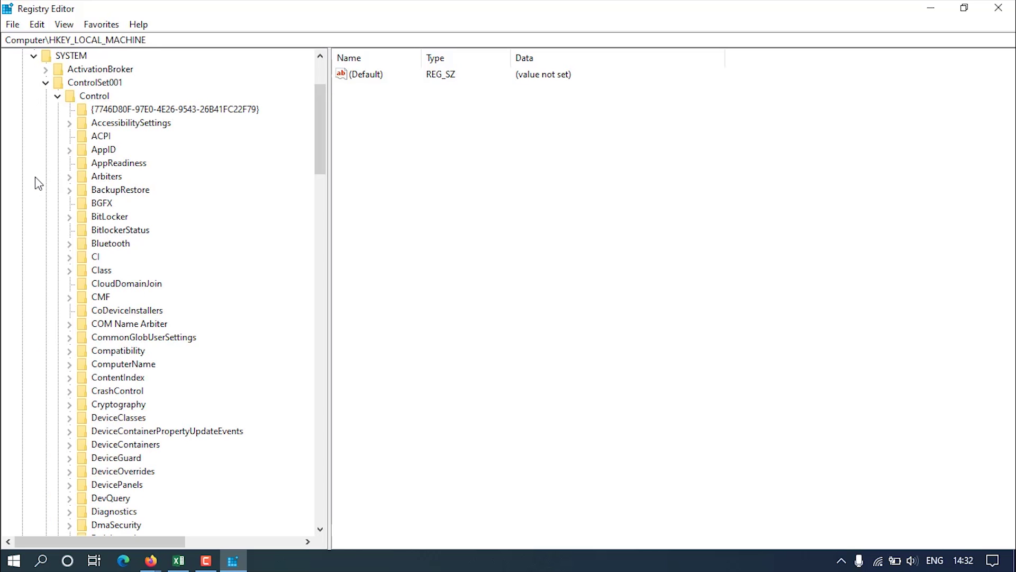
{"action": "left_click", "coordinate": [45, 83]}
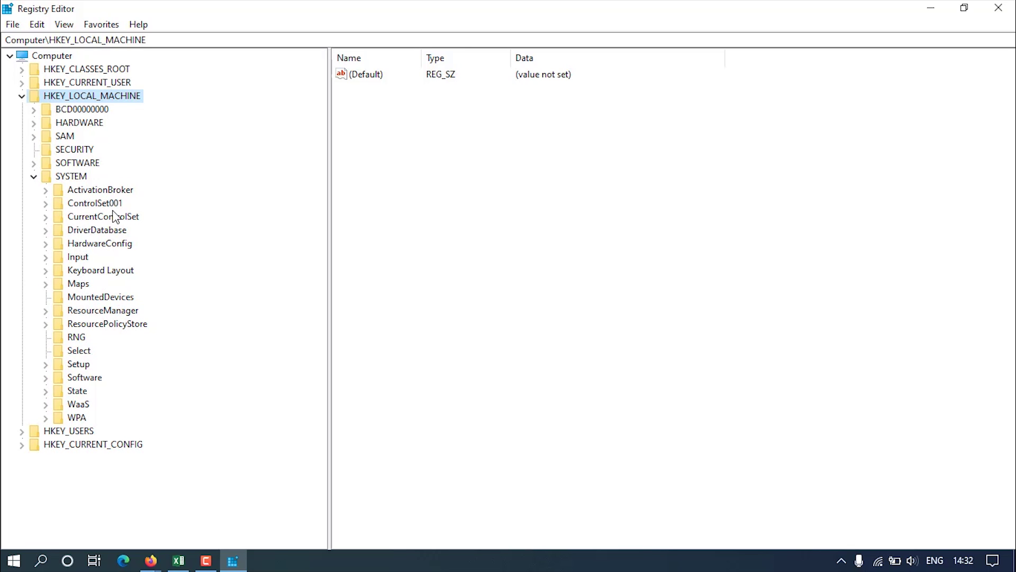
{"action": "left_click", "coordinate": [45, 204]}
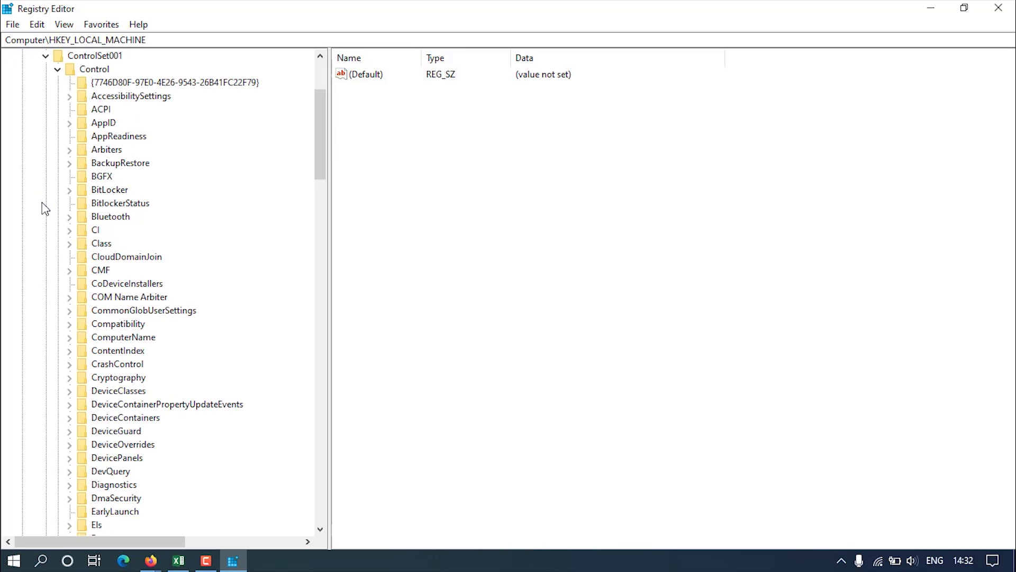
{"action": "left_click", "coordinate": [57, 69]}
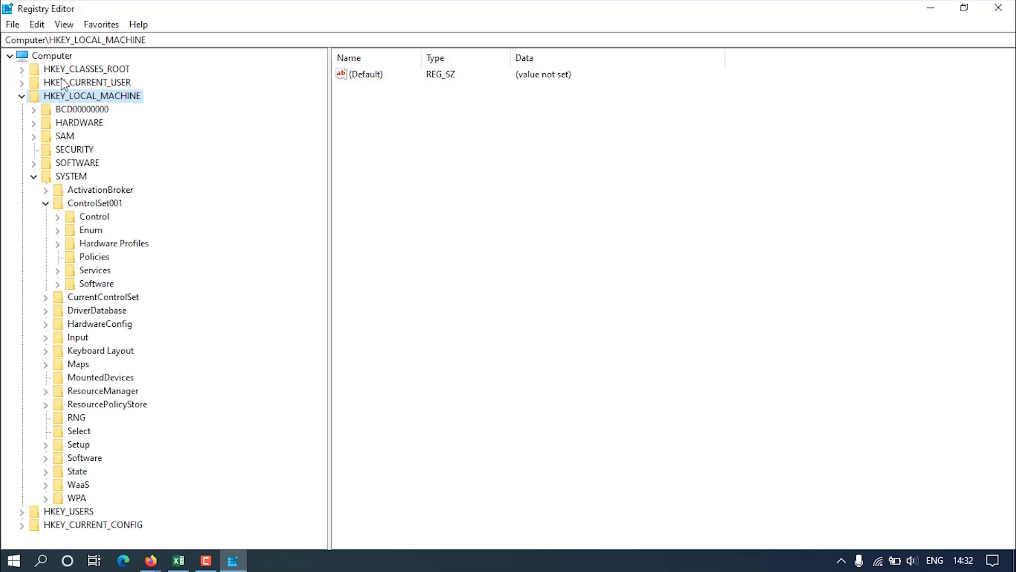
{"action": "left_click", "coordinate": [59, 217]}
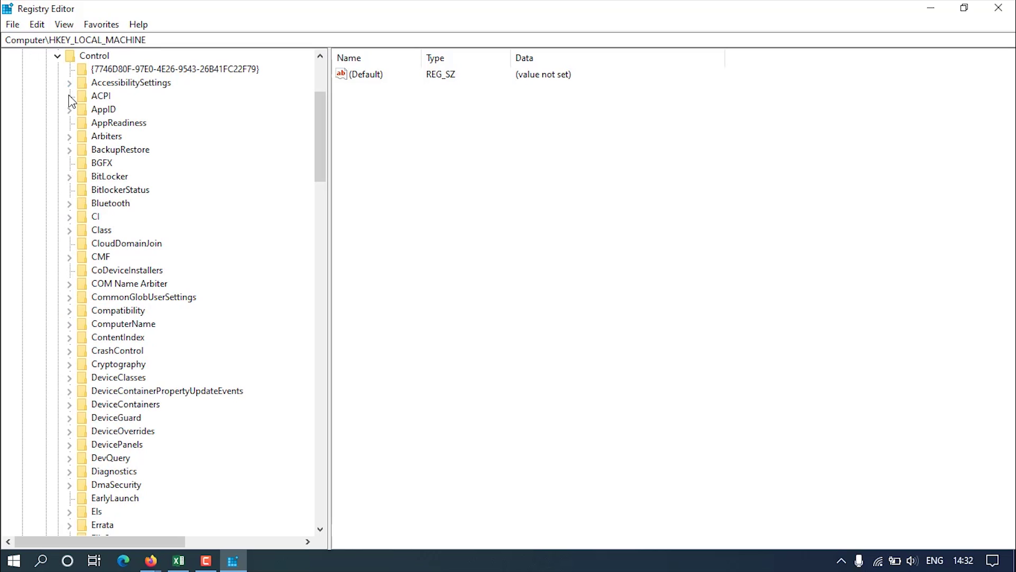
Expand GraphicsDrivers\Configuration under Control and collapse its MSBDD_LGD03D70 key.
{"action": "scroll", "coordinate": [125, 273], "scroll_direction": "down", "scroll_amount": 1}
{"action": "scroll", "coordinate": [127, 275], "scroll_direction": "down", "scroll_amount": 1}
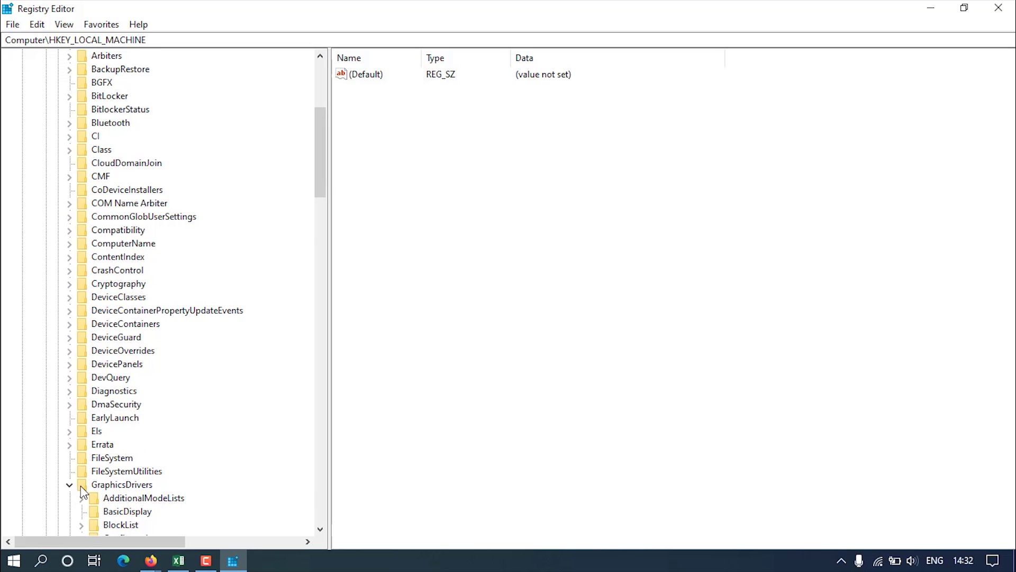
{"action": "left_click", "coordinate": [70, 485]}
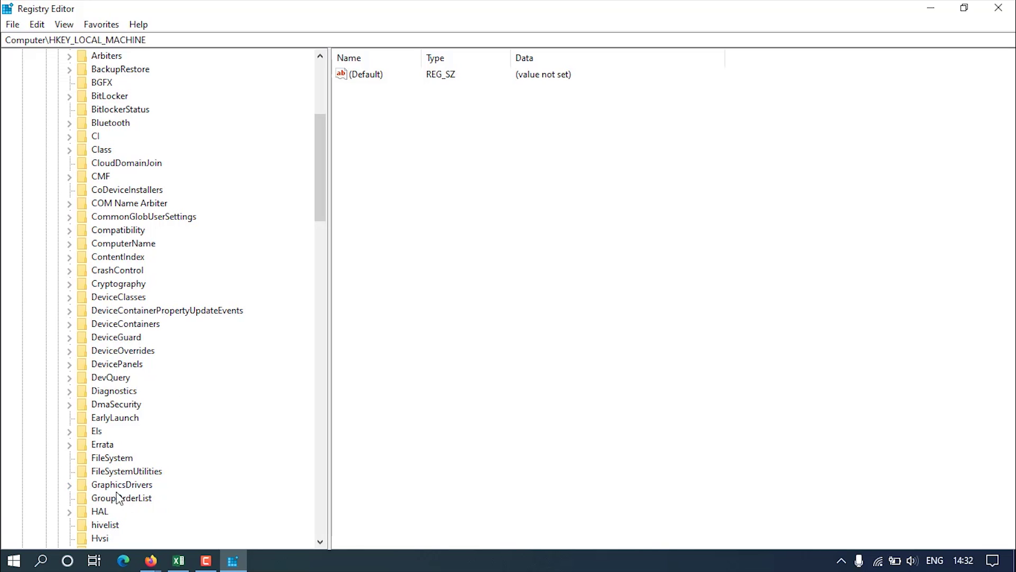
{"action": "left_click", "coordinate": [70, 485]}
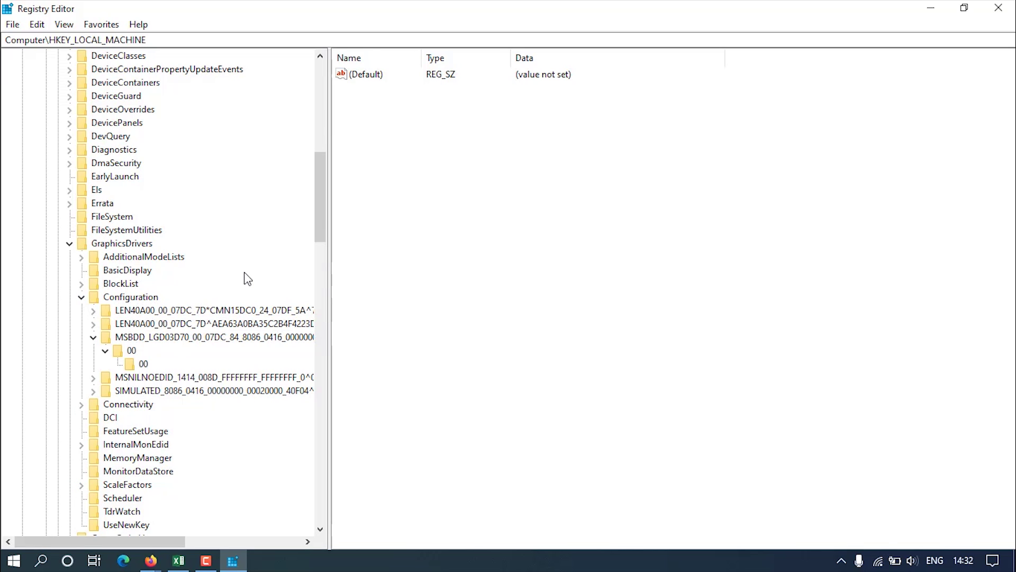
{"action": "left_click", "coordinate": [95, 337]}
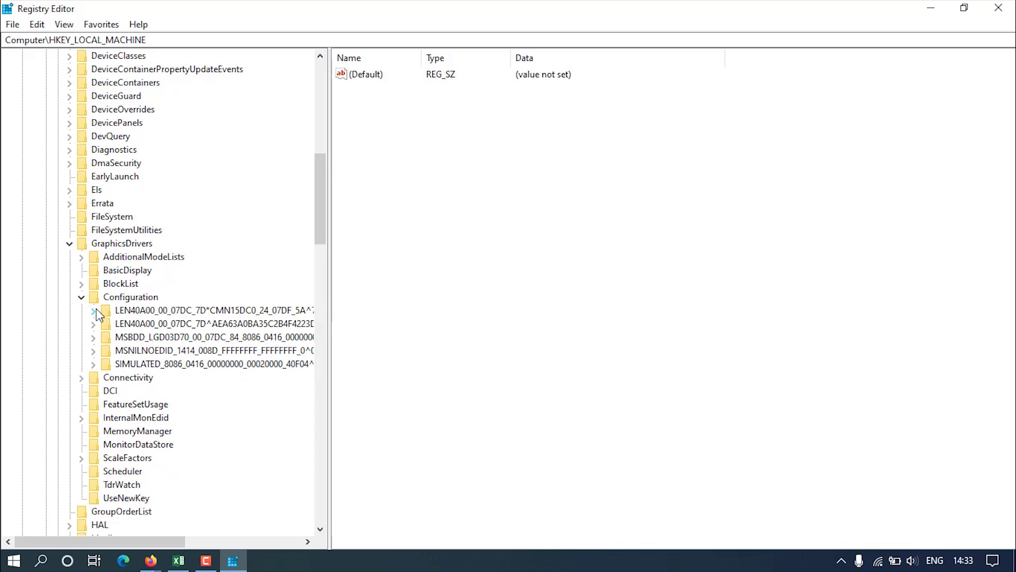
Set the Scaling DWORD to 3 in the 00\00 subkey of the first LEN40A00 configuration key.
{"action": "left_click", "coordinate": [94, 311]}
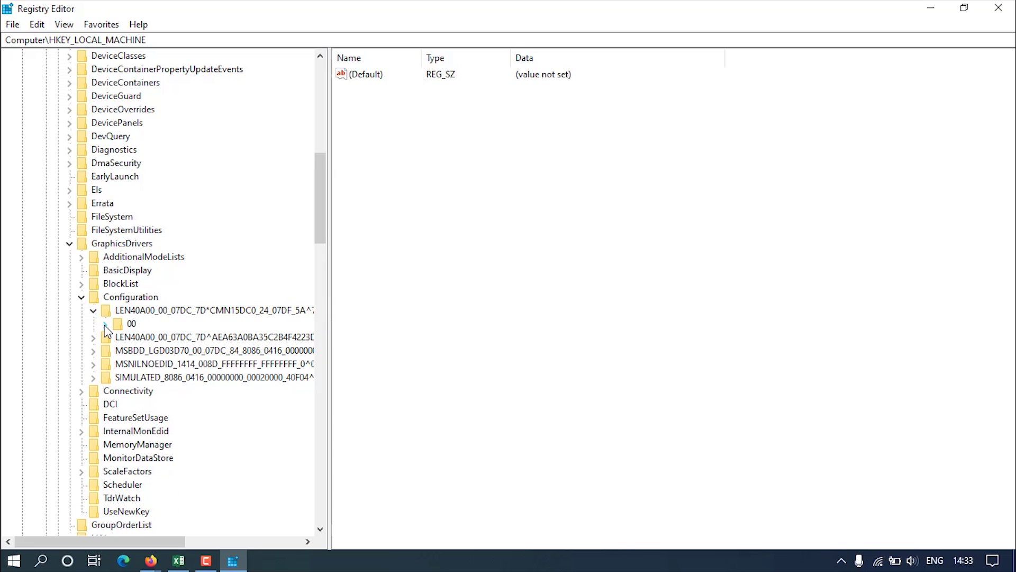
{"action": "left_click", "coordinate": [105, 324]}
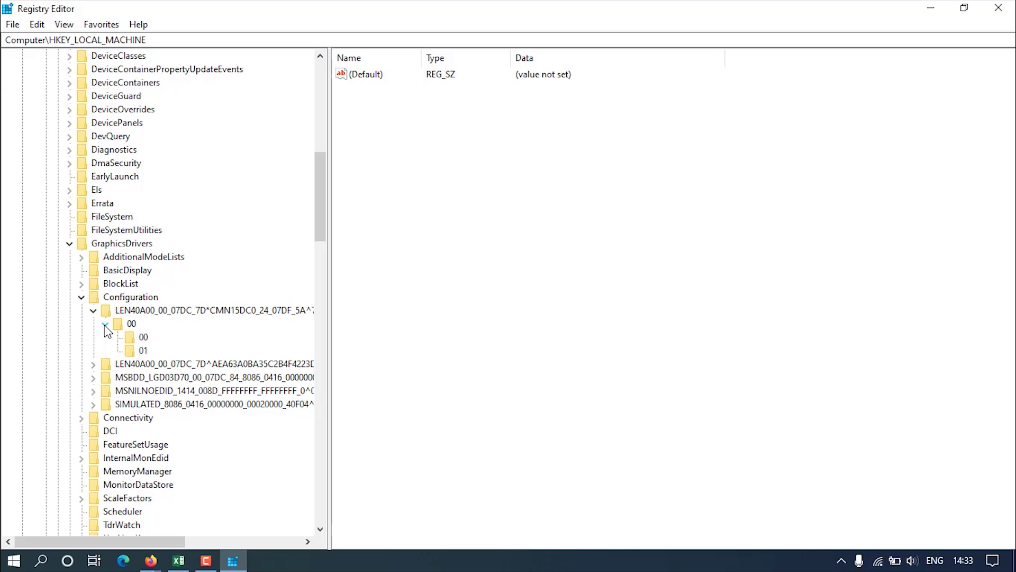
{"action": "left_click", "coordinate": [142, 338]}
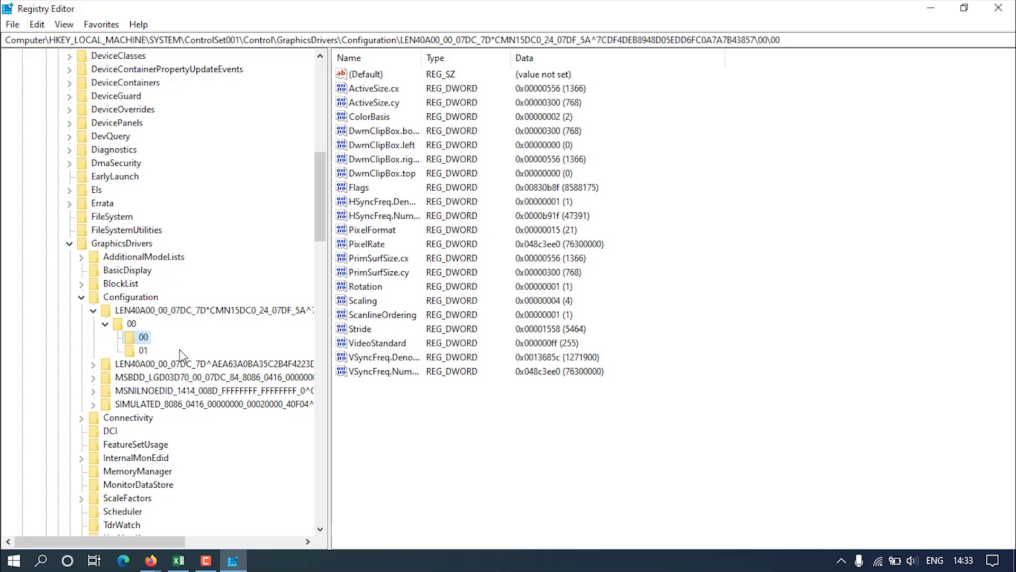
{"action": "double_click", "coordinate": [376, 303]}
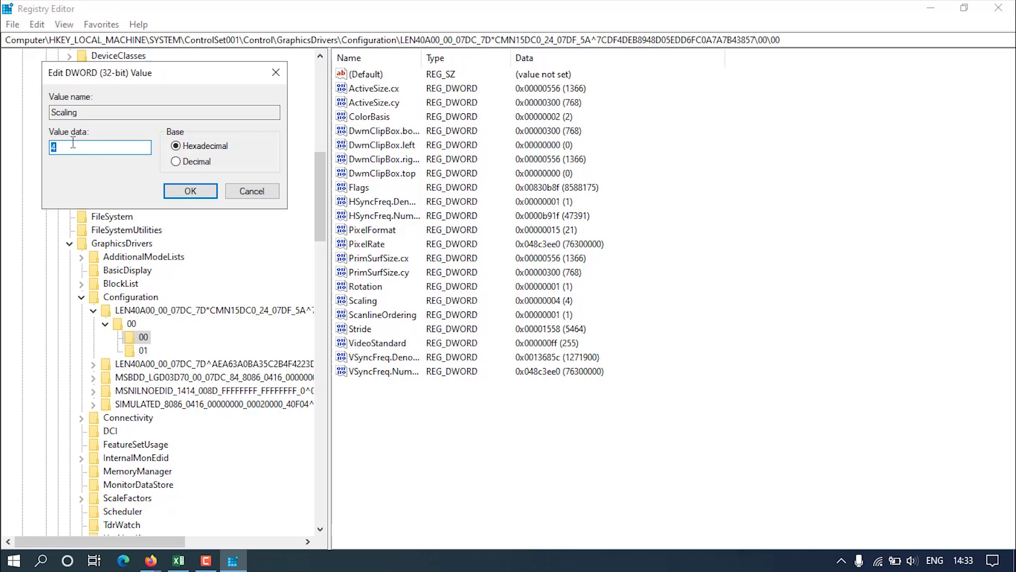
{"action": "left_click", "coordinate": [186, 193]}
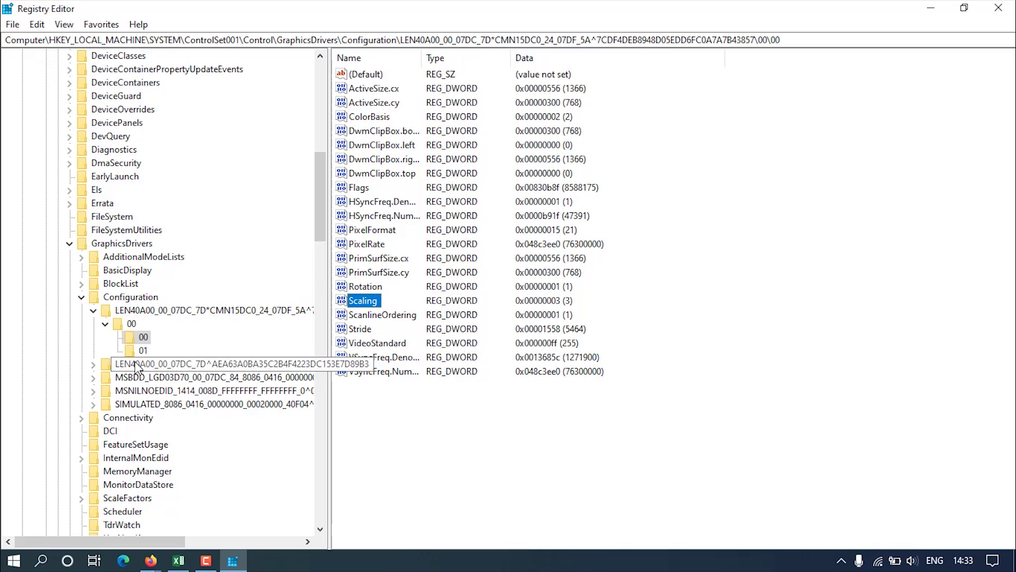
Confirm the Scaling DWORD as 3 in the 00\00 subkey of the second LEN40A00 configuration key.
{"action": "left_click", "coordinate": [95, 365]}
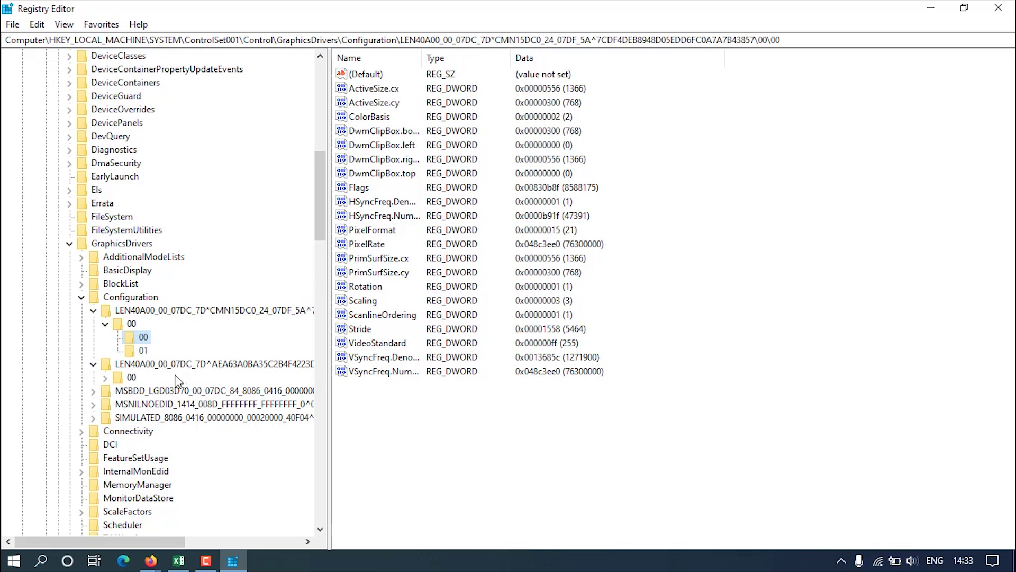
{"action": "left_click", "coordinate": [105, 377]}
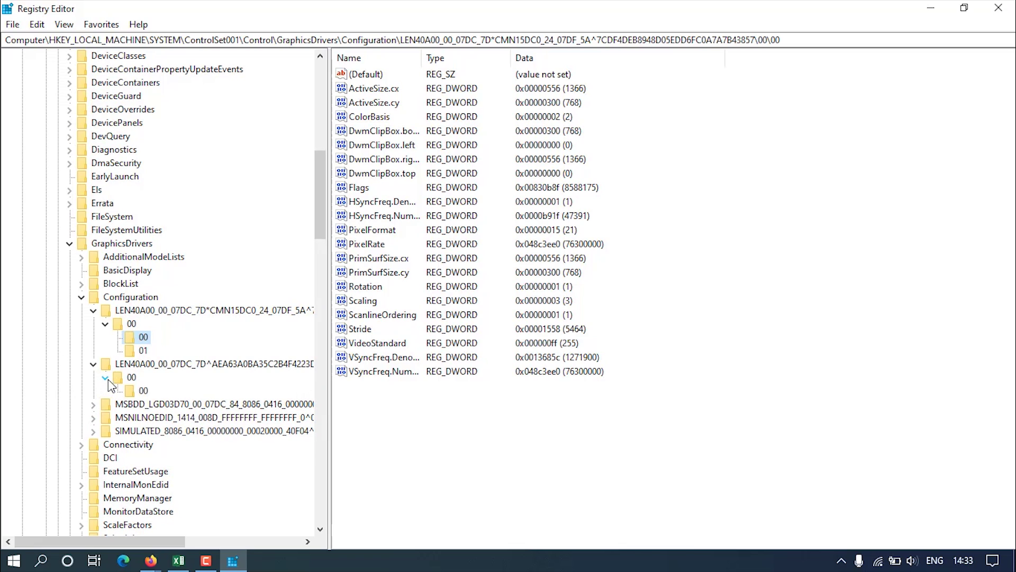
{"action": "left_click", "coordinate": [144, 391]}
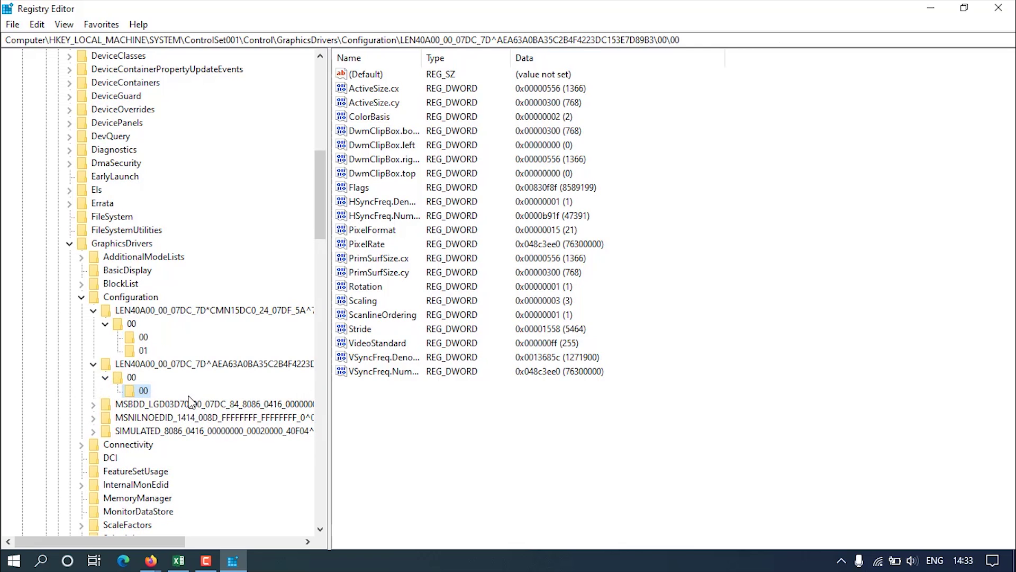
{"action": "left_click", "coordinate": [362, 302]}
{"action": "double_click", "coordinate": [363, 301]}
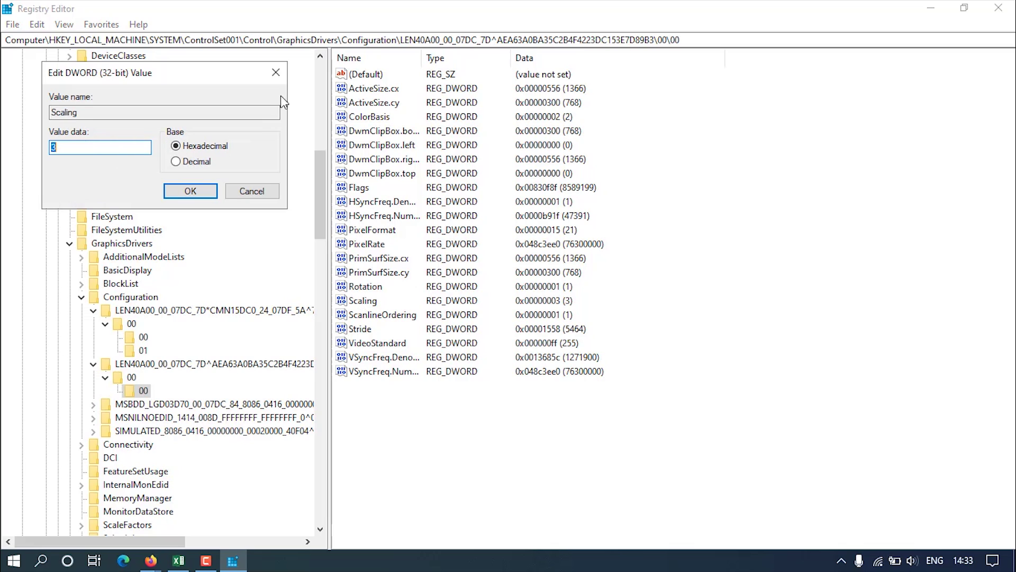
{"action": "left_click", "coordinate": [201, 192]}
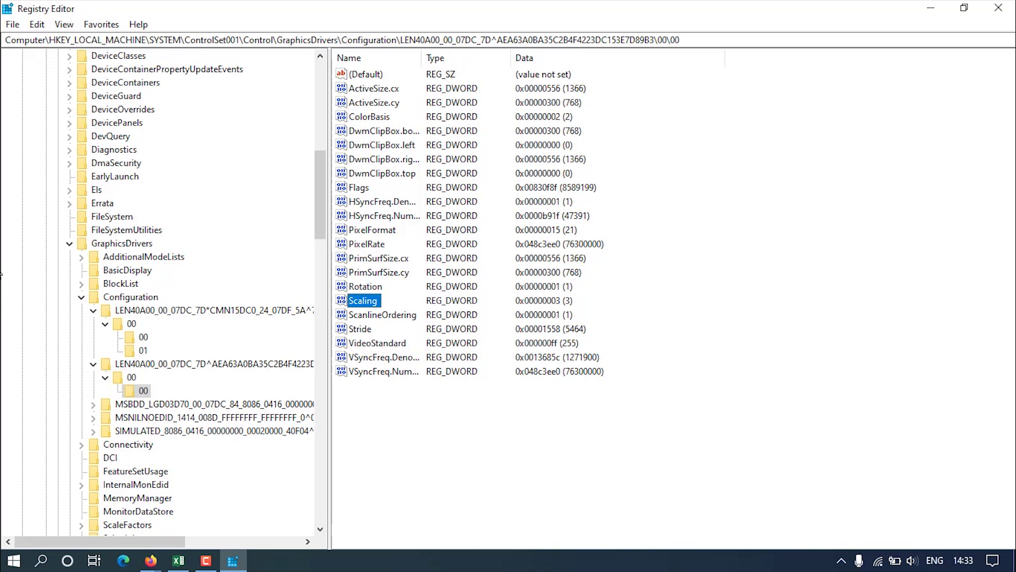
Collapse the SYSTEM and HKEY_LOCAL_MACHINE branches of the registry tree.
{"action": "scroll", "coordinate": [108, 366], "scroll_direction": "down", "scroll_amount": 8}
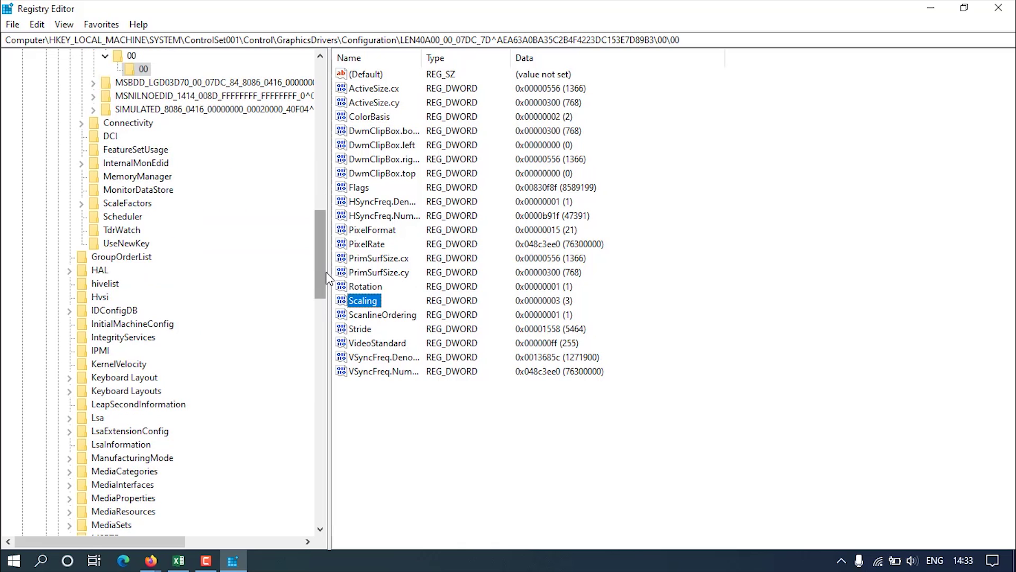
{"action": "left_click_drag", "start_coordinate": [324, 299], "coordinate": [320, 122]}
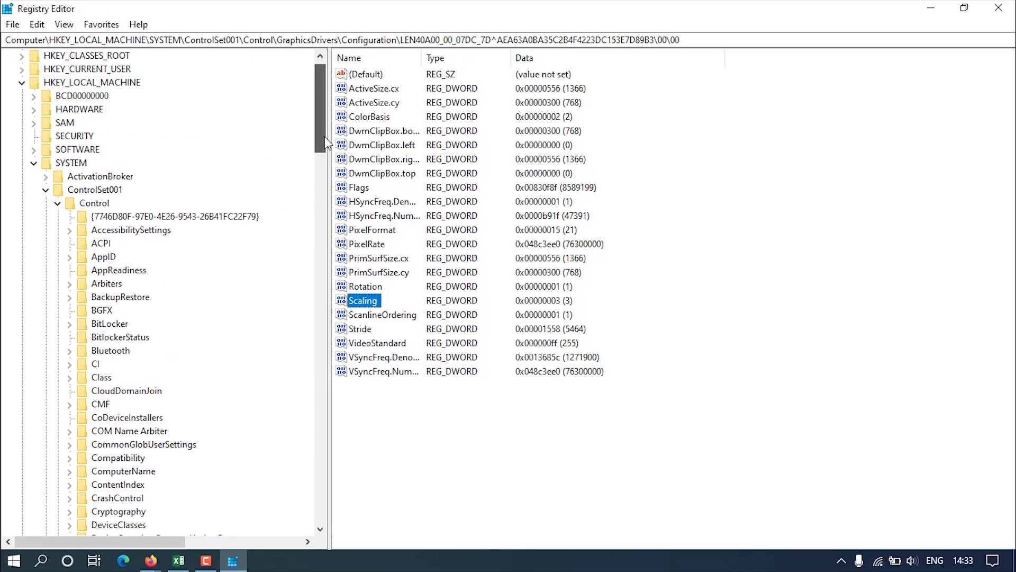
{"action": "left_click", "coordinate": [34, 163]}
{"action": "left_click", "coordinate": [22, 96]}
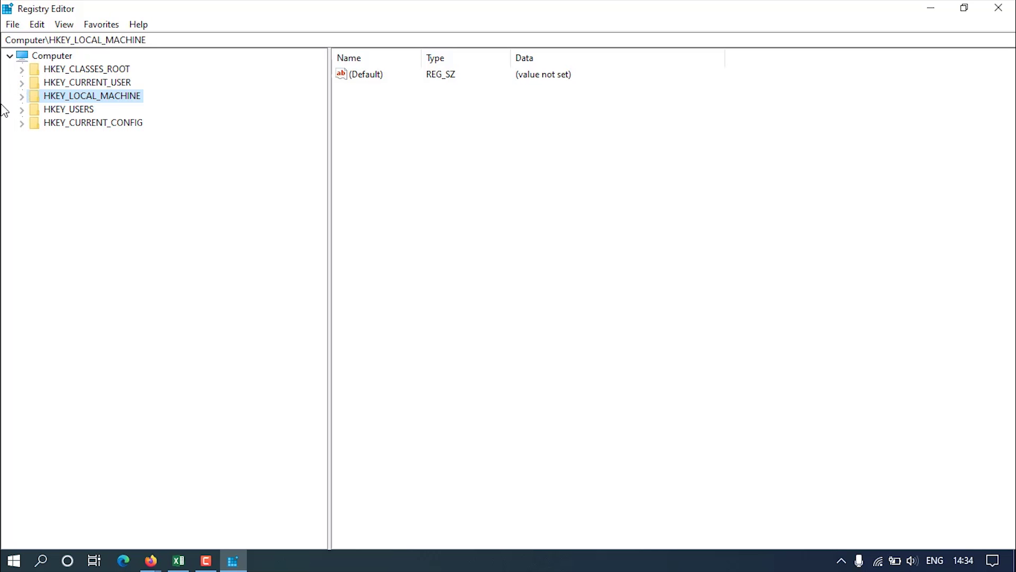
Open the registry key HKEY_CURRENT_USER\Software\Blizzard Entertainment\Warcraft III\Video.
{"action": "left_click", "coordinate": [21, 82]}
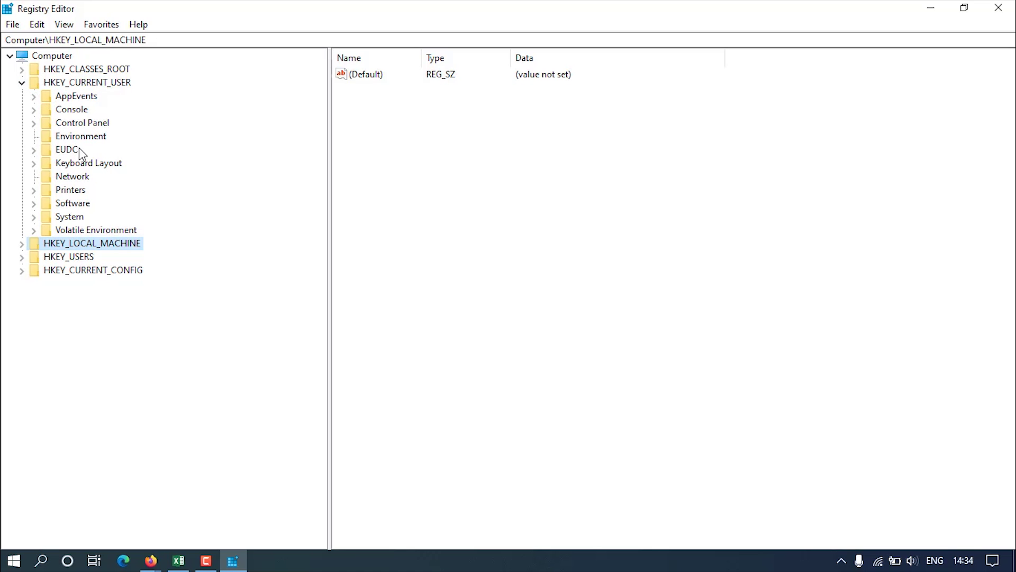
{"action": "left_click", "coordinate": [35, 204]}
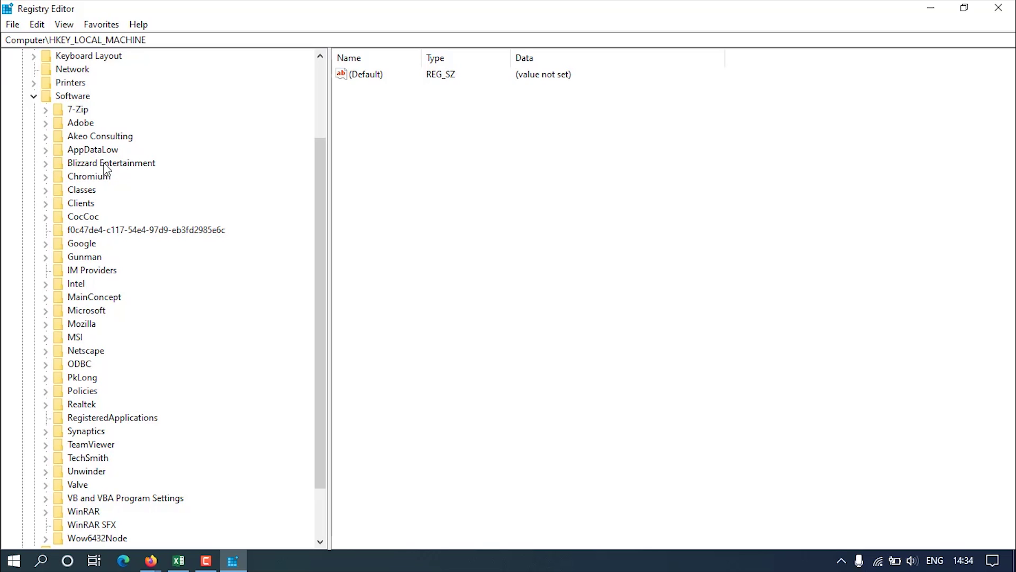
{"action": "left_click", "coordinate": [45, 164]}
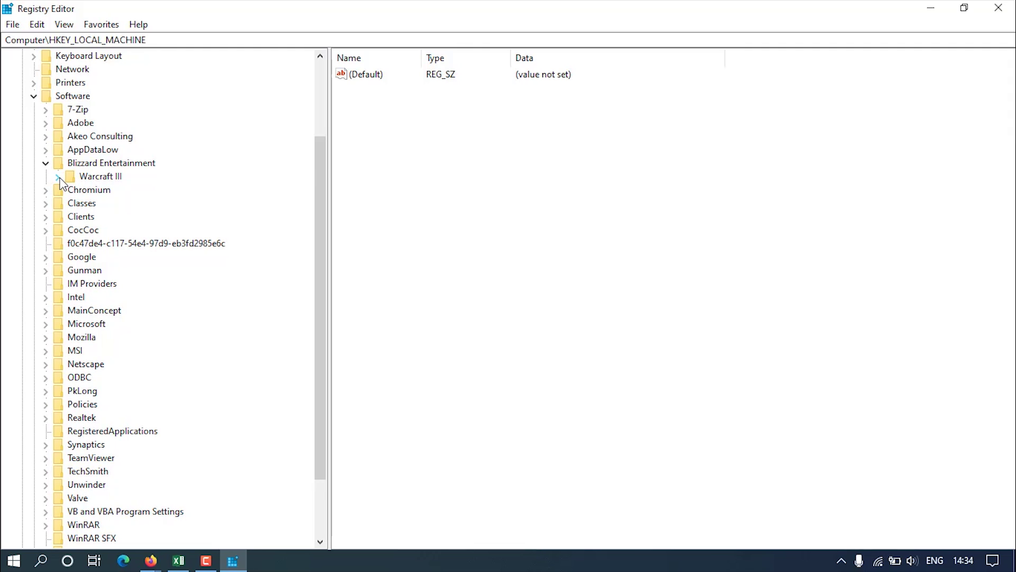
{"action": "left_click", "coordinate": [57, 177]}
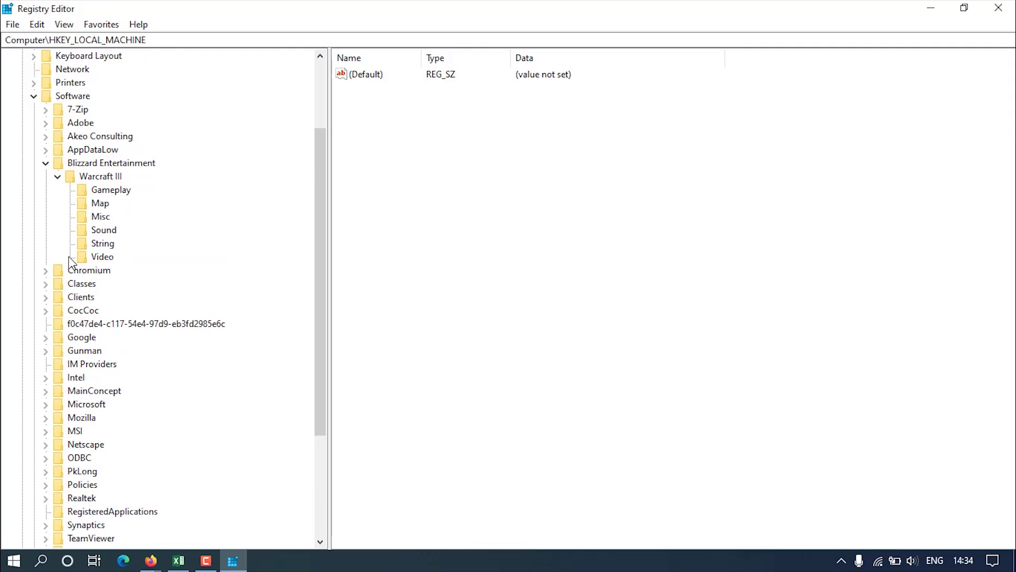
{"action": "left_click", "coordinate": [93, 261]}
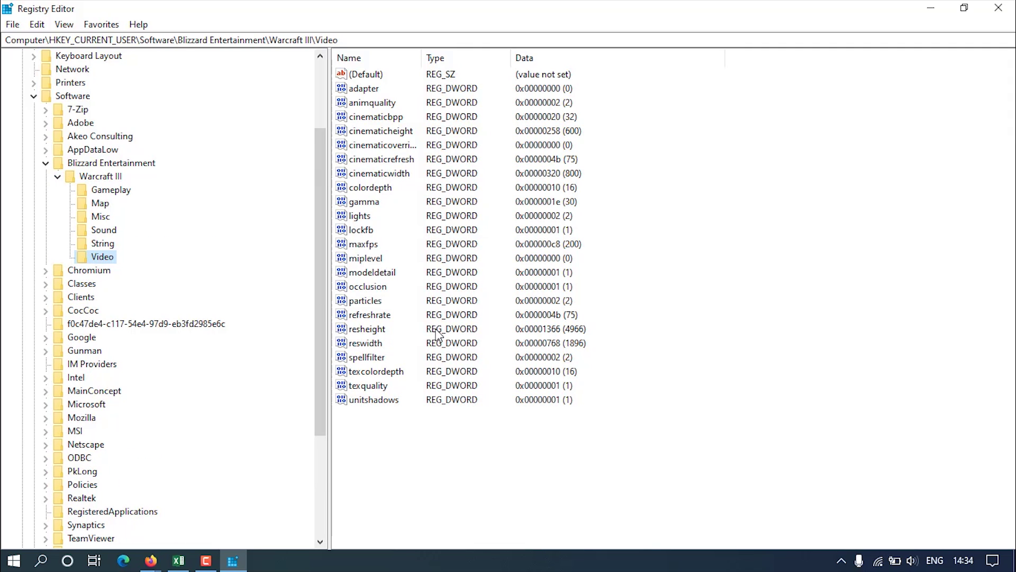
Confirm the resheight DWORD with the hexadecimal value 1366 in the Warcraft III Video key.
{"action": "double_click", "coordinate": [370, 329]}
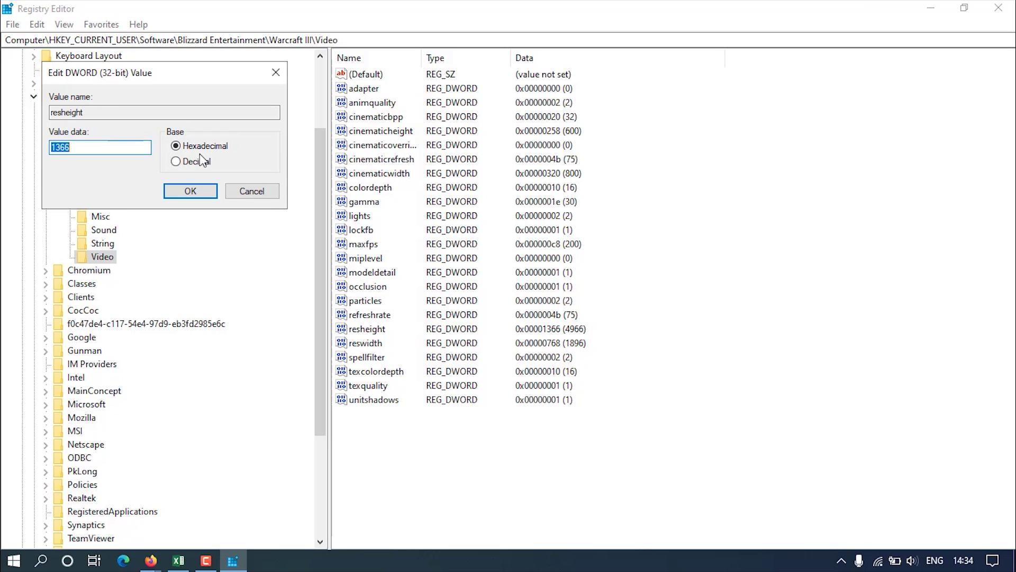
{"action": "left_click", "coordinate": [96, 146]}
{"action": "left_click_drag", "start_coordinate": [226, 75], "coordinate": [793, 140]}
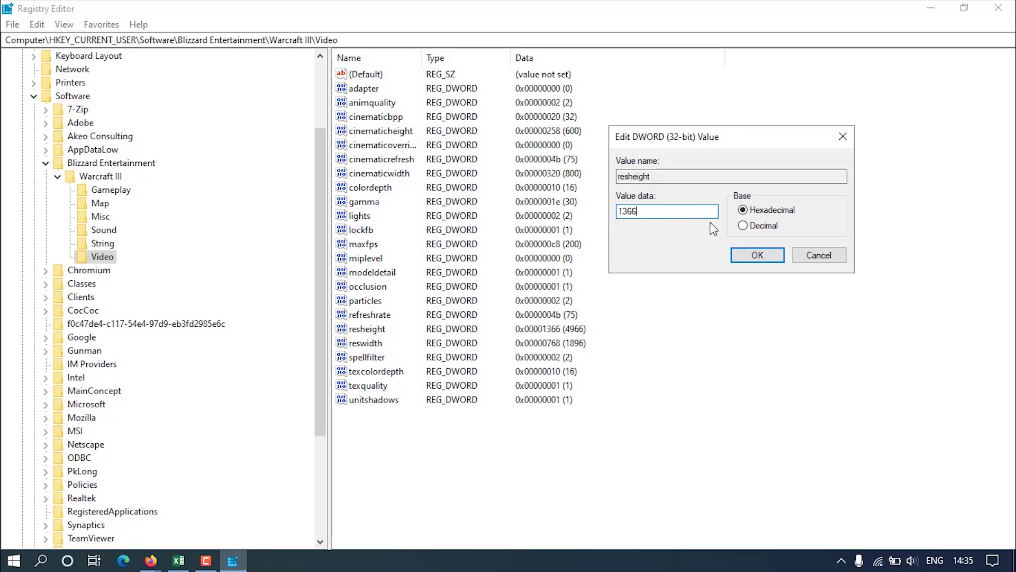
{"action": "left_click", "coordinate": [764, 254]}
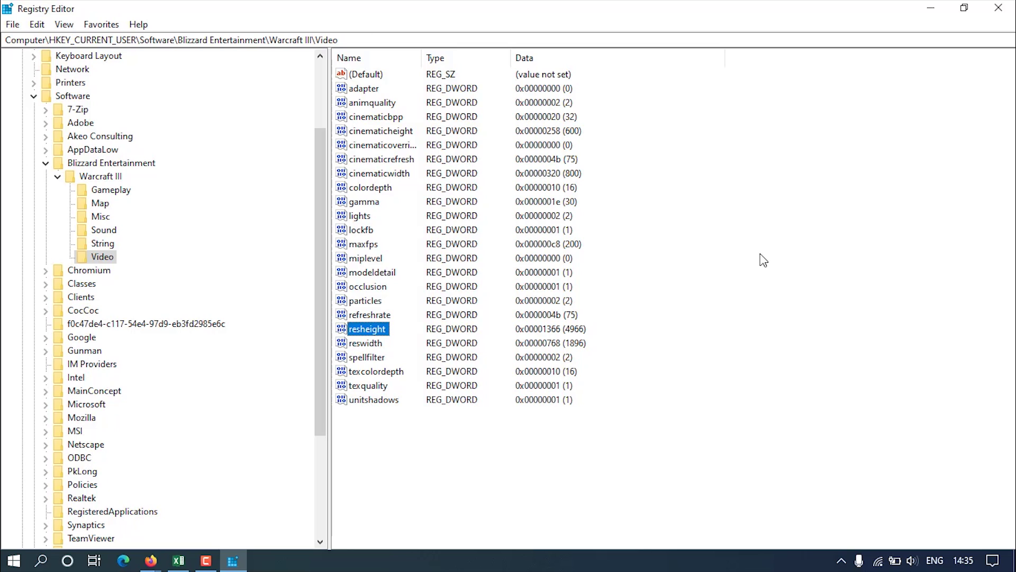
Confirm the reswidth DWORD with the hexadecimal value 768 and close Registry Editor.
{"action": "double_click", "coordinate": [378, 345]}
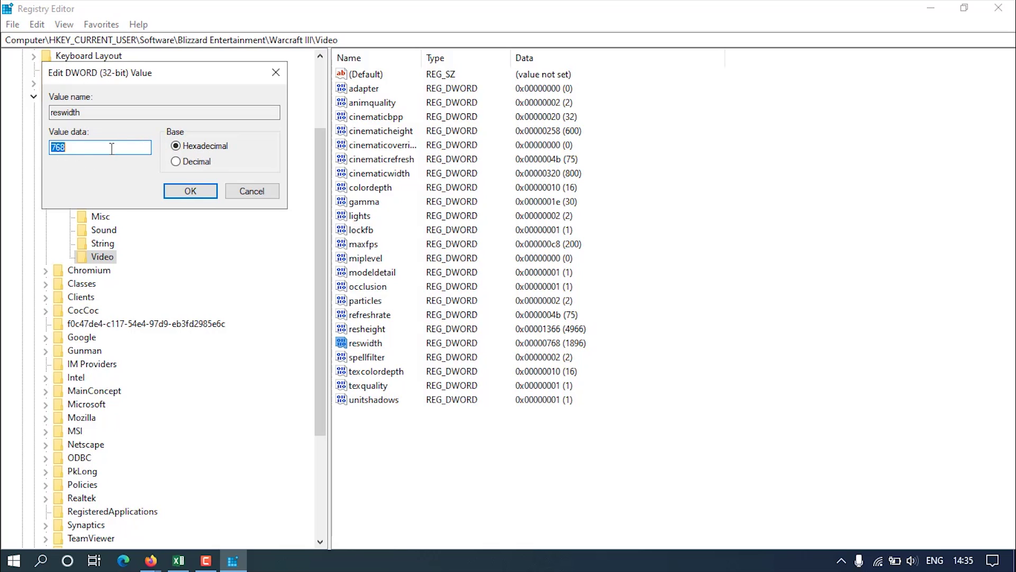
{"action": "left_click", "coordinate": [73, 148]}
{"action": "left_click", "coordinate": [204, 195]}
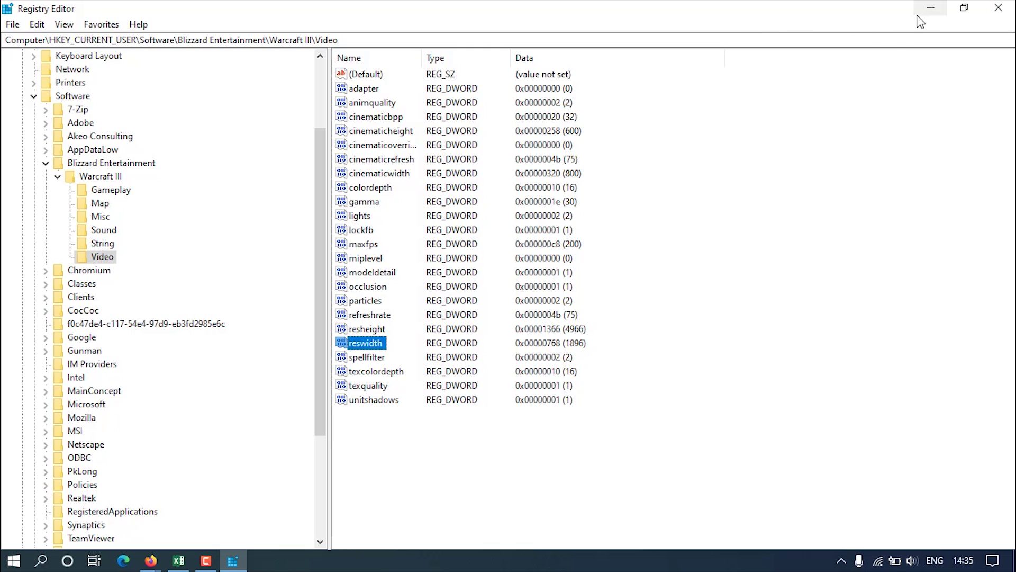
{"action": "left_click", "coordinate": [999, 8]}
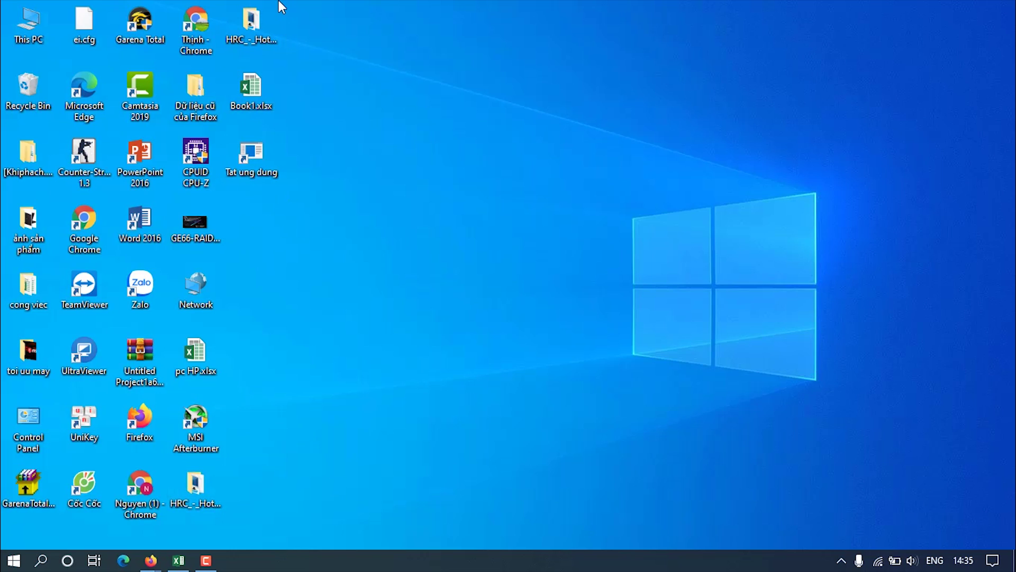
Run HRC.exe from the HRC_-_HotKey_Resolution_Changer_v2_1.source folder on the desktop and bring up its window with the folder minimized.
{"action": "double_click", "coordinate": [206, 495]}
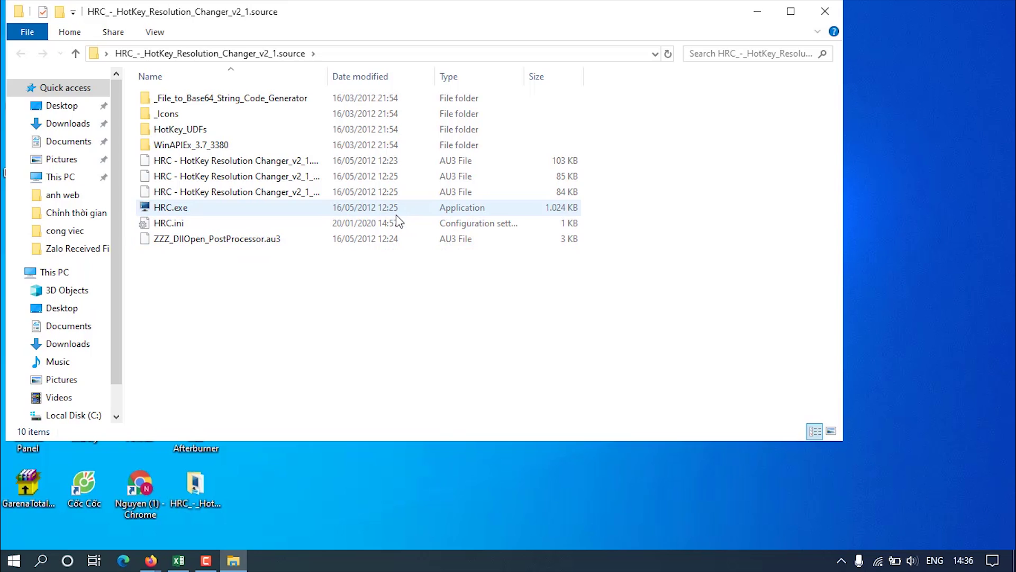
{"action": "double_click", "coordinate": [163, 207]}
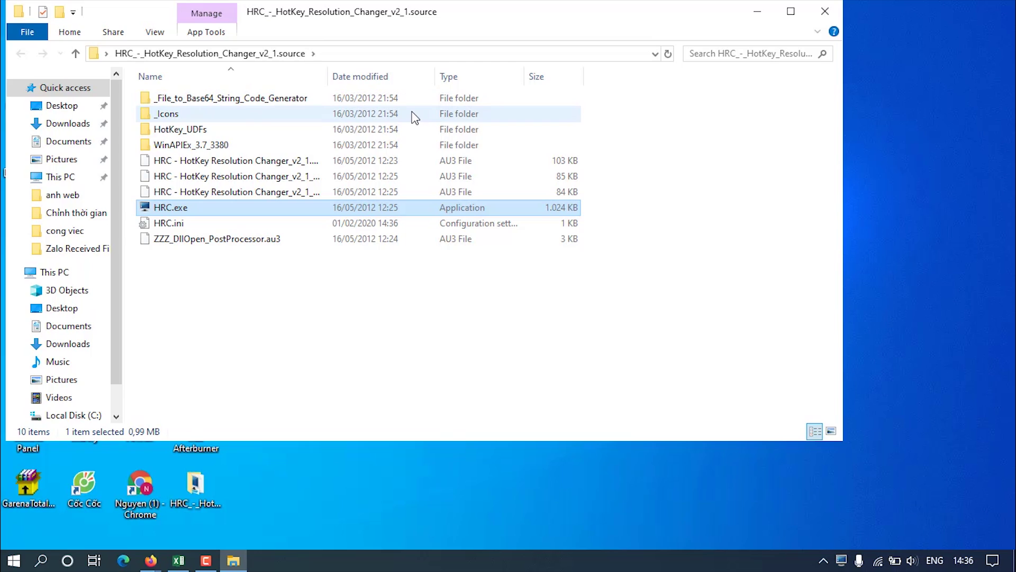
{"action": "left_click", "coordinate": [841, 563]}
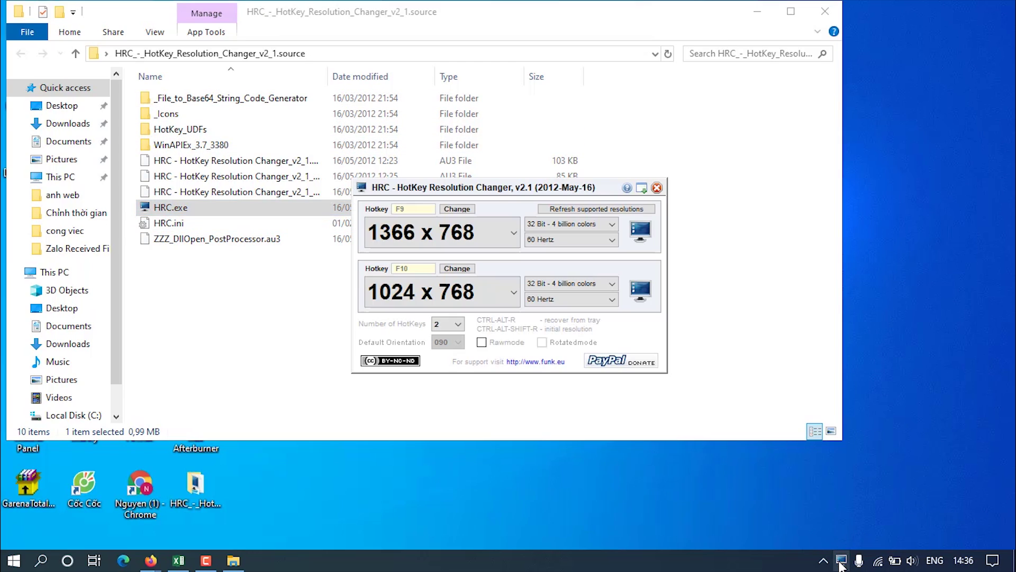
{"action": "left_click", "coordinate": [759, 13]}
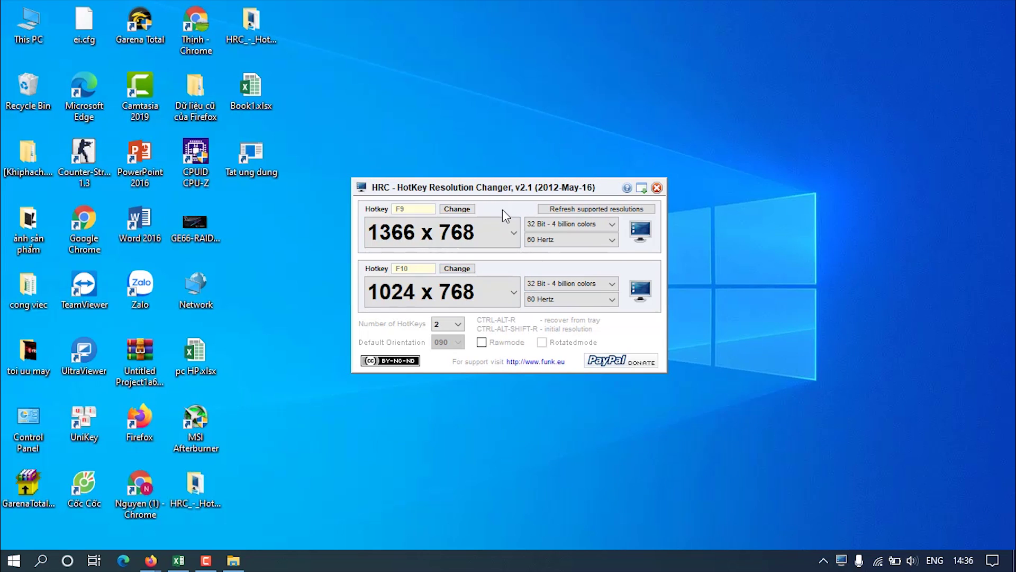
{"action": "left_click_drag", "start_coordinate": [521, 191], "coordinate": [561, 112]}
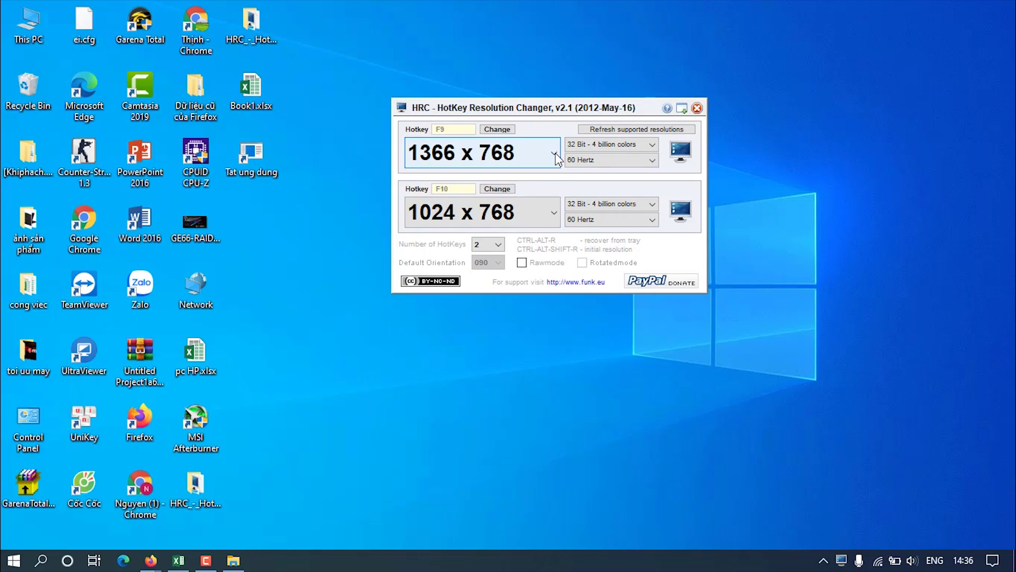
Look through the available resolutions for both hotkey slots and keep the existing selections.
{"action": "left_click", "coordinate": [555, 152]}
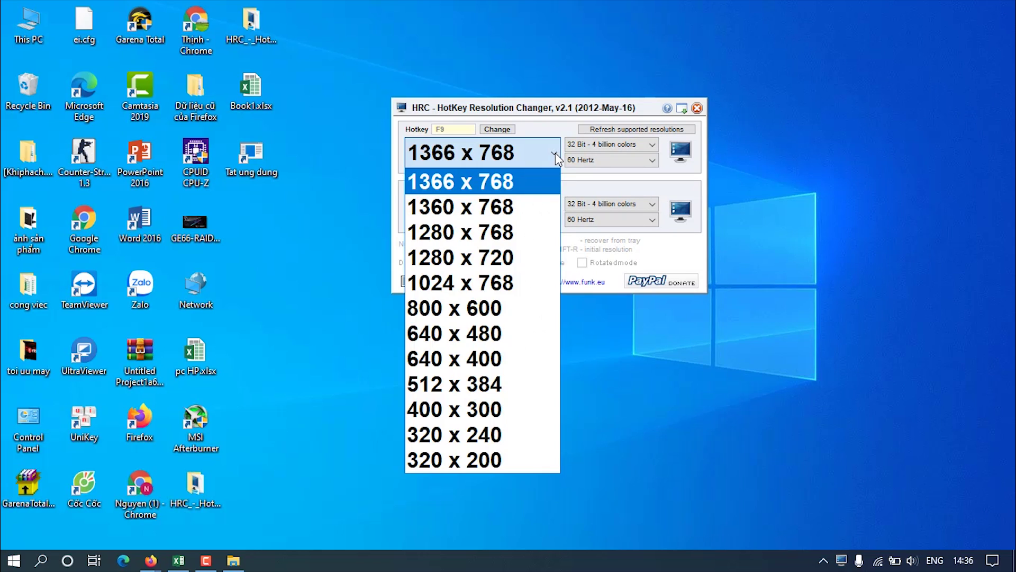
{"action": "left_click", "coordinate": [554, 152]}
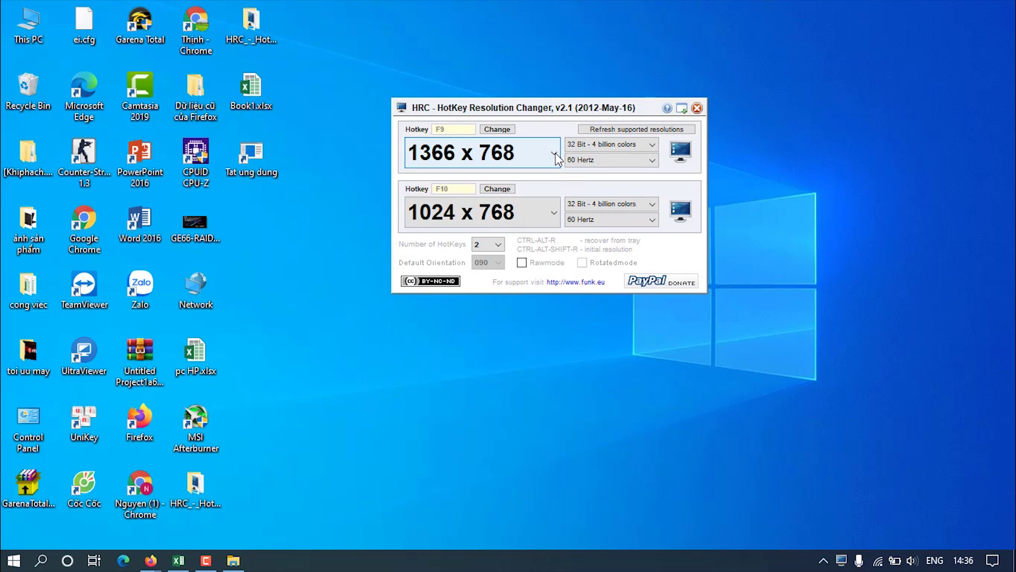
{"action": "left_click", "coordinate": [555, 212]}
{"action": "left_click", "coordinate": [554, 212]}
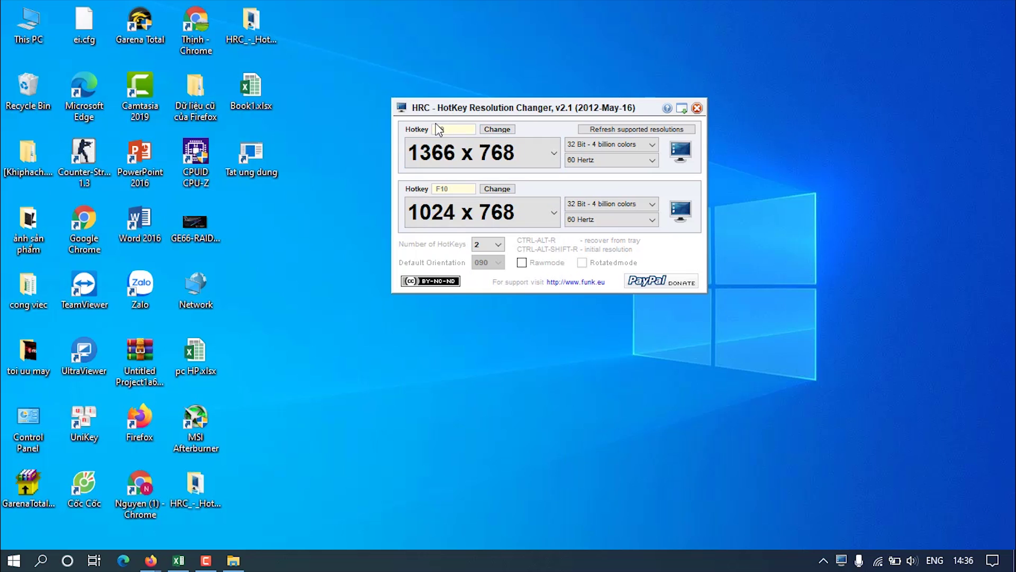
Set the hotkey for the 1366 x 768 resolution to 1.
{"action": "left_click", "coordinate": [504, 129]}
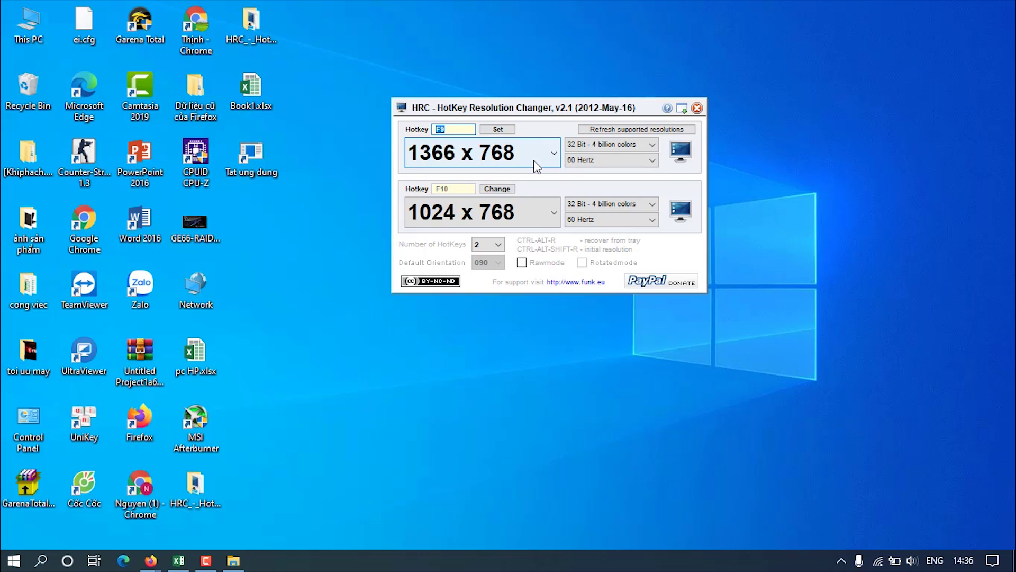
{"action": "type", "text": "1"}
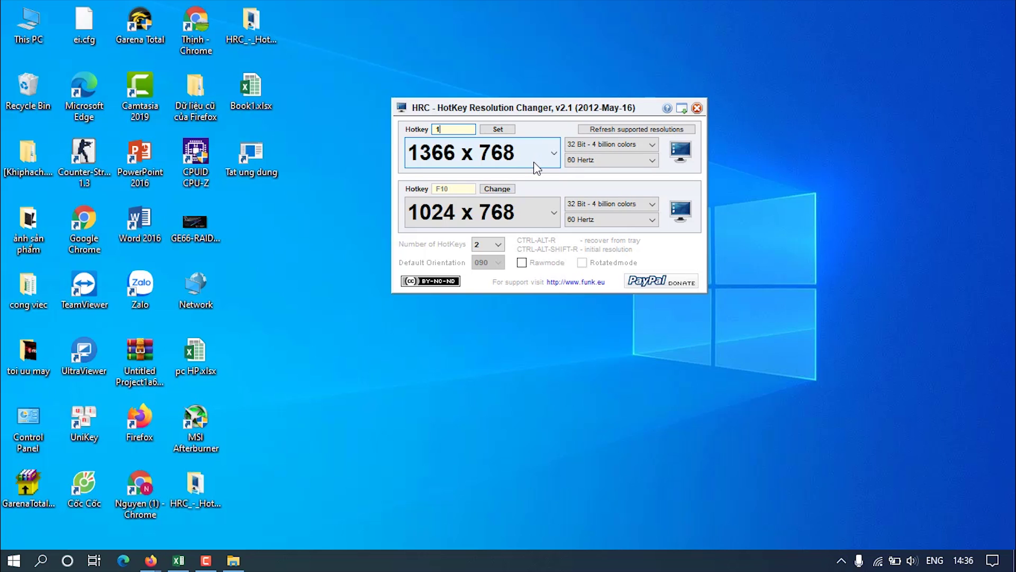
{"action": "left_click", "coordinate": [498, 129]}
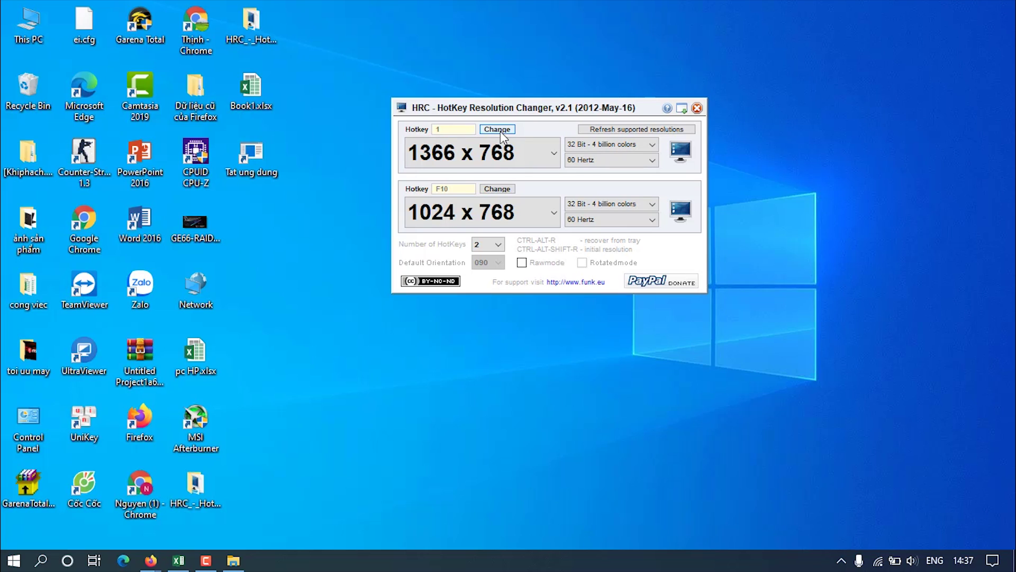